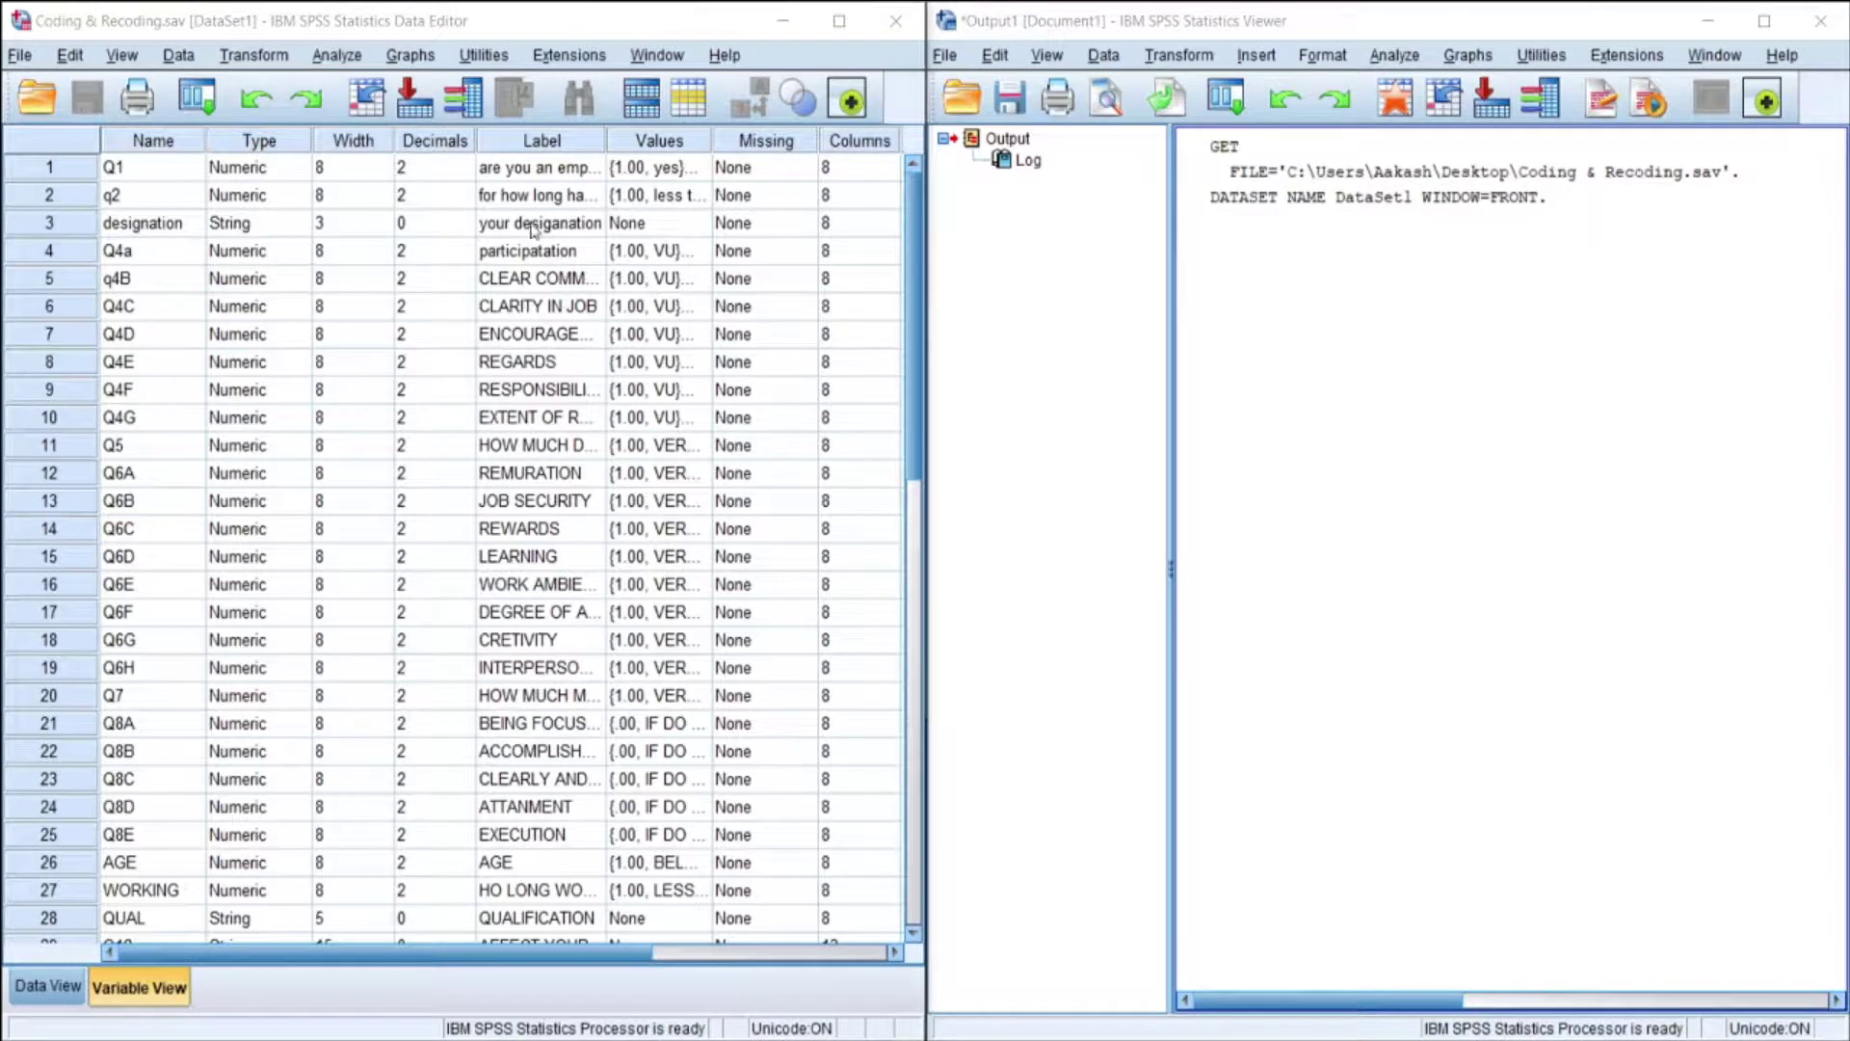
Review the existing value labels defined for q2
{"action": "left_click", "coordinate": [670, 206]}
{"action": "left_click", "coordinate": [698, 198]}
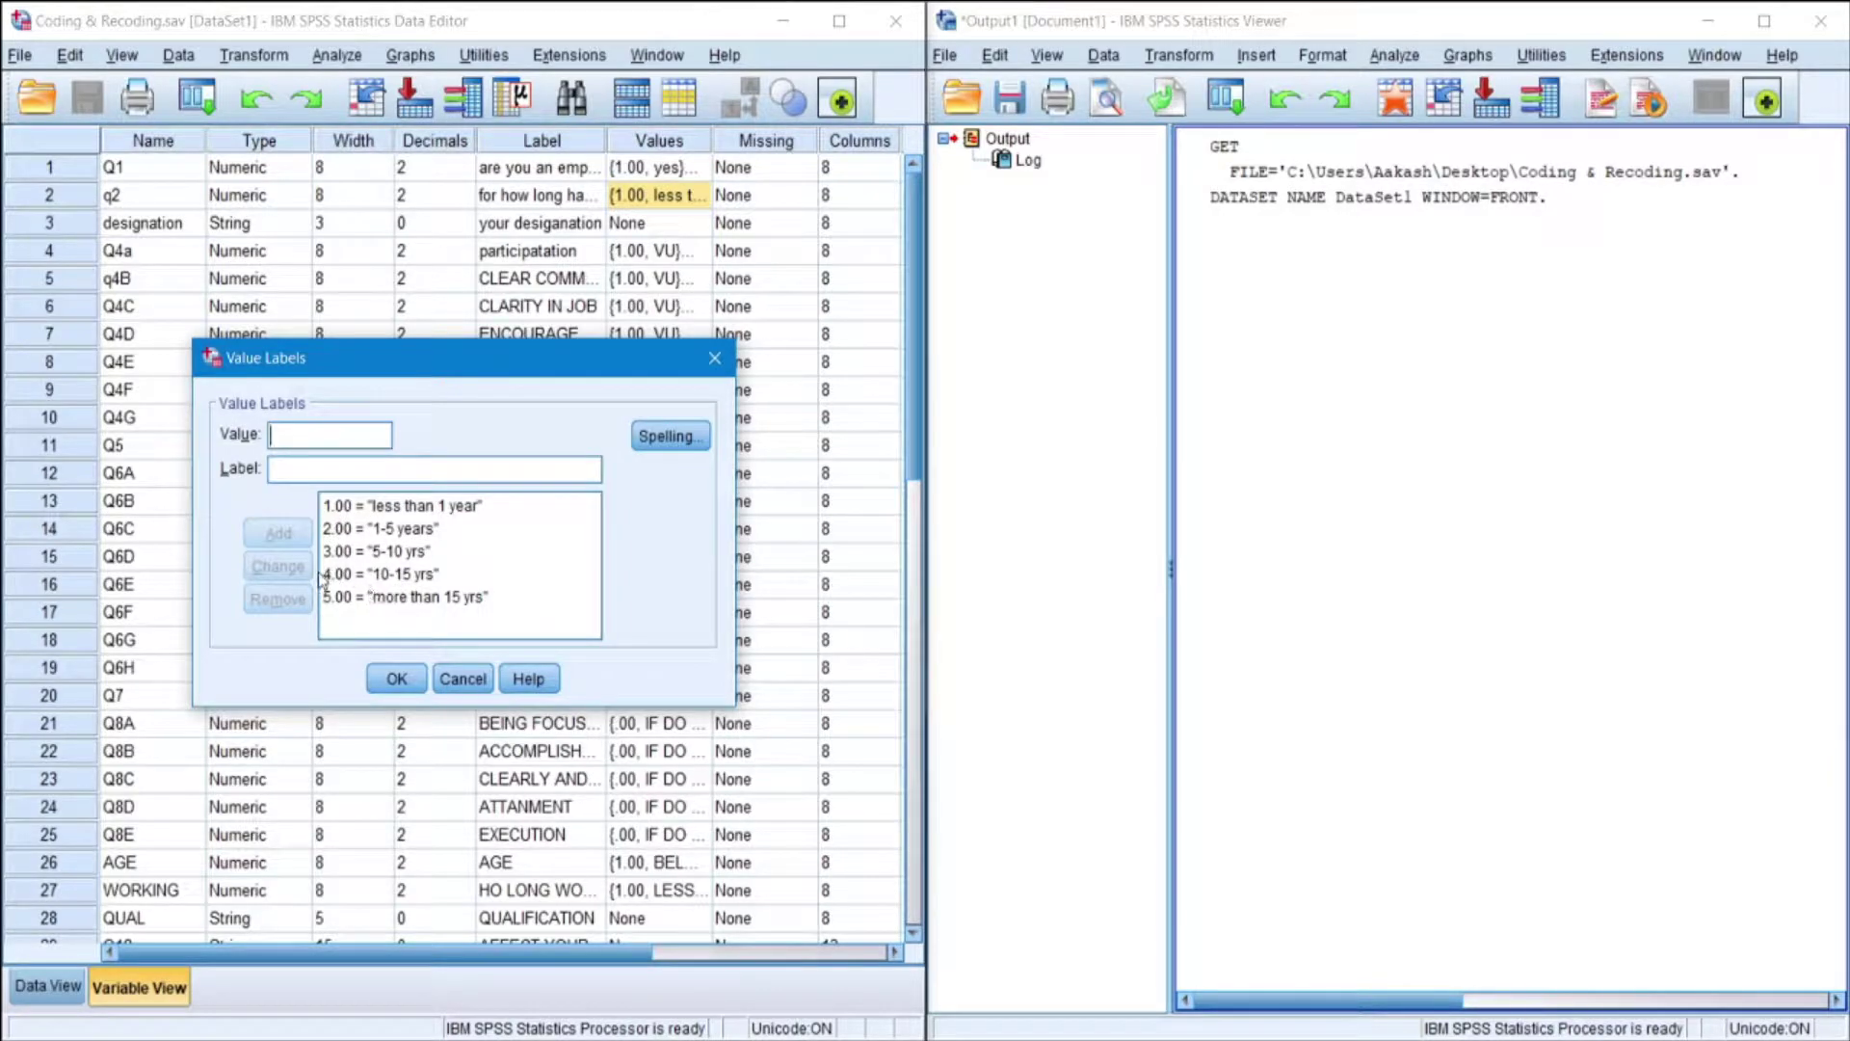
{"action": "left_click", "coordinate": [396, 678]}
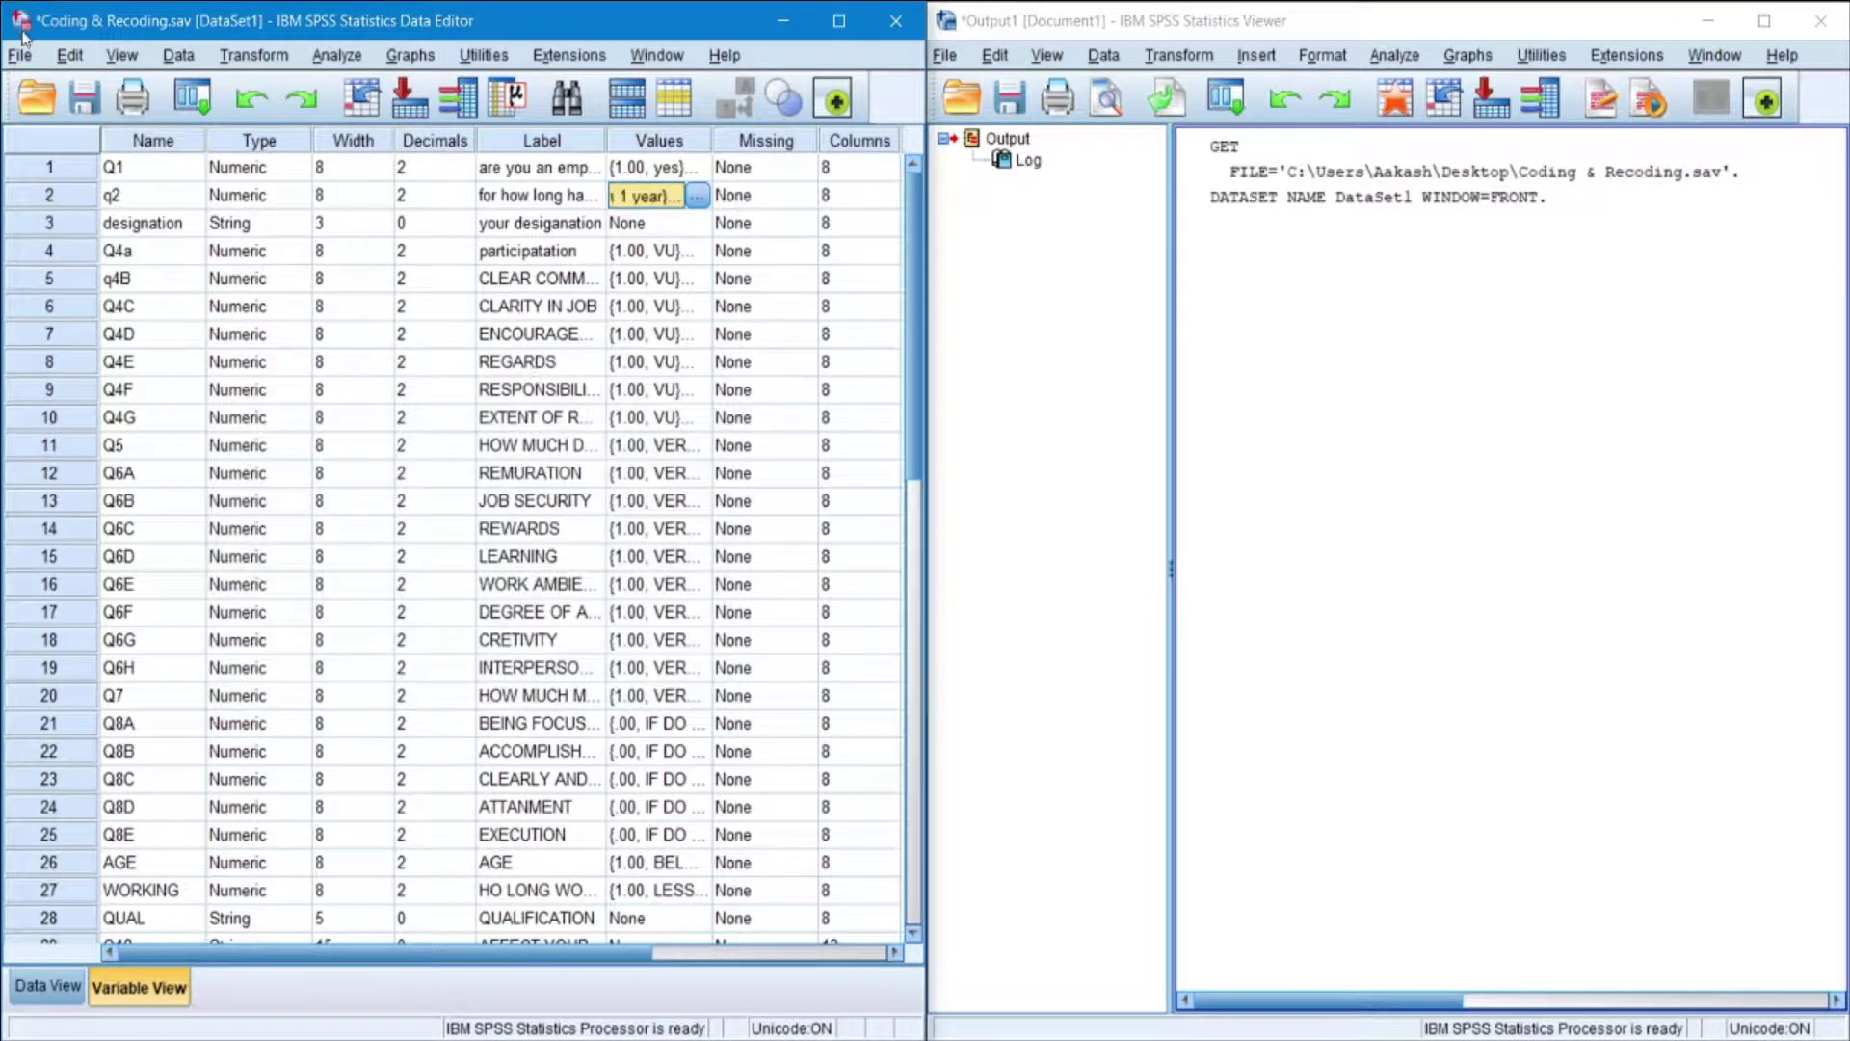
Set q2 to recode into new variable Age_Recoded, labelled Age Bracket
{"action": "left_click", "coordinate": [267, 61]}
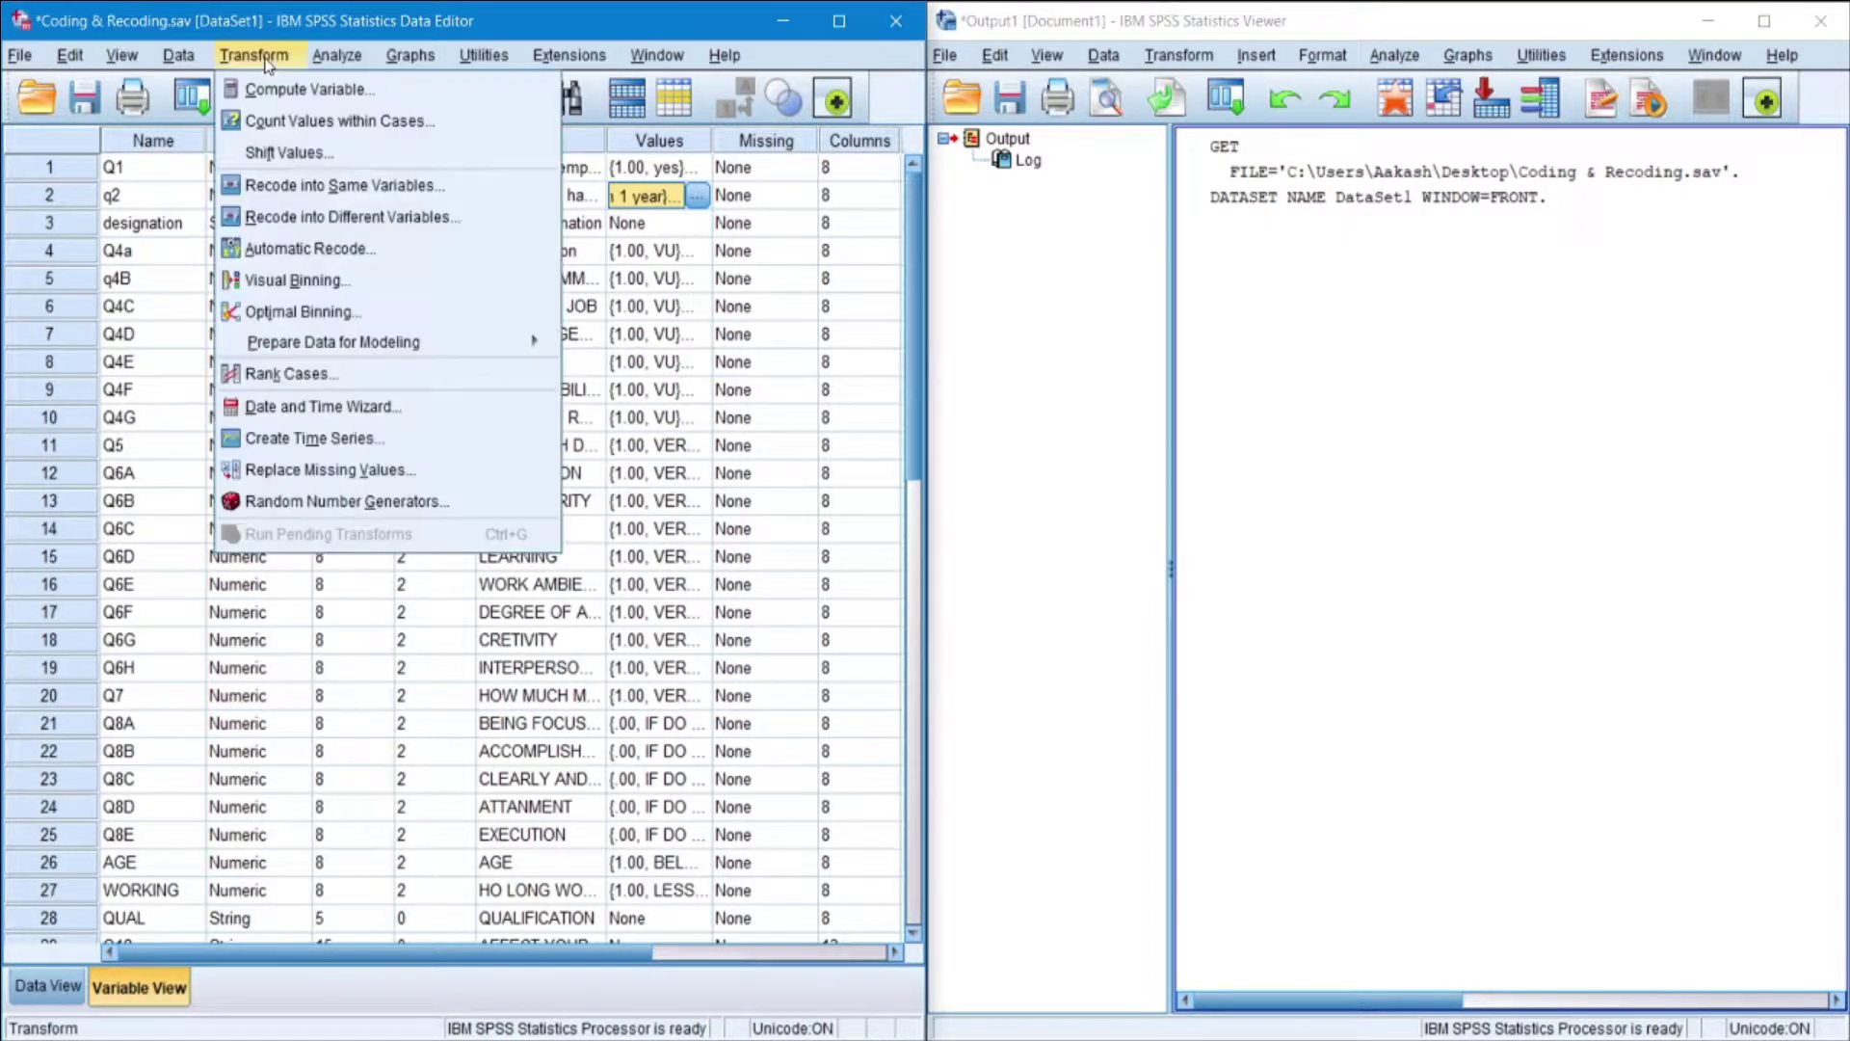
{"action": "left_click", "coordinate": [309, 216]}
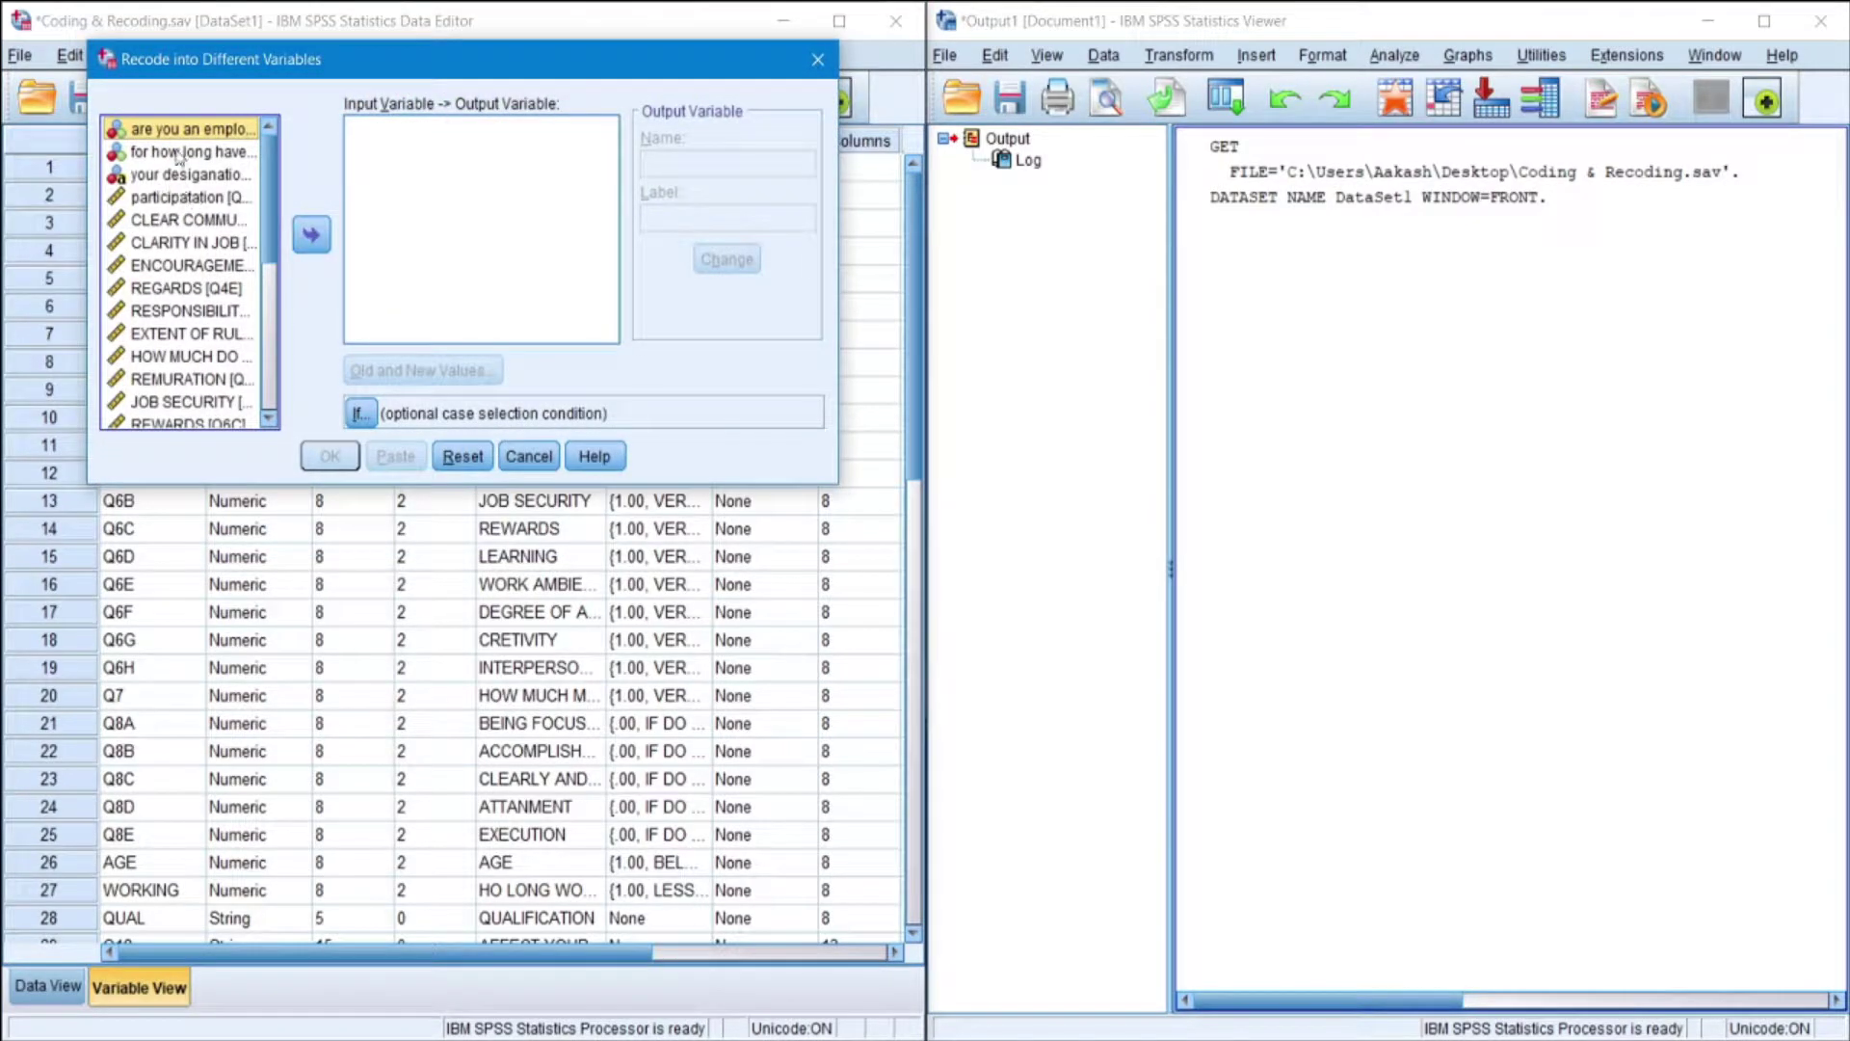
{"action": "left_click", "coordinate": [197, 154]}
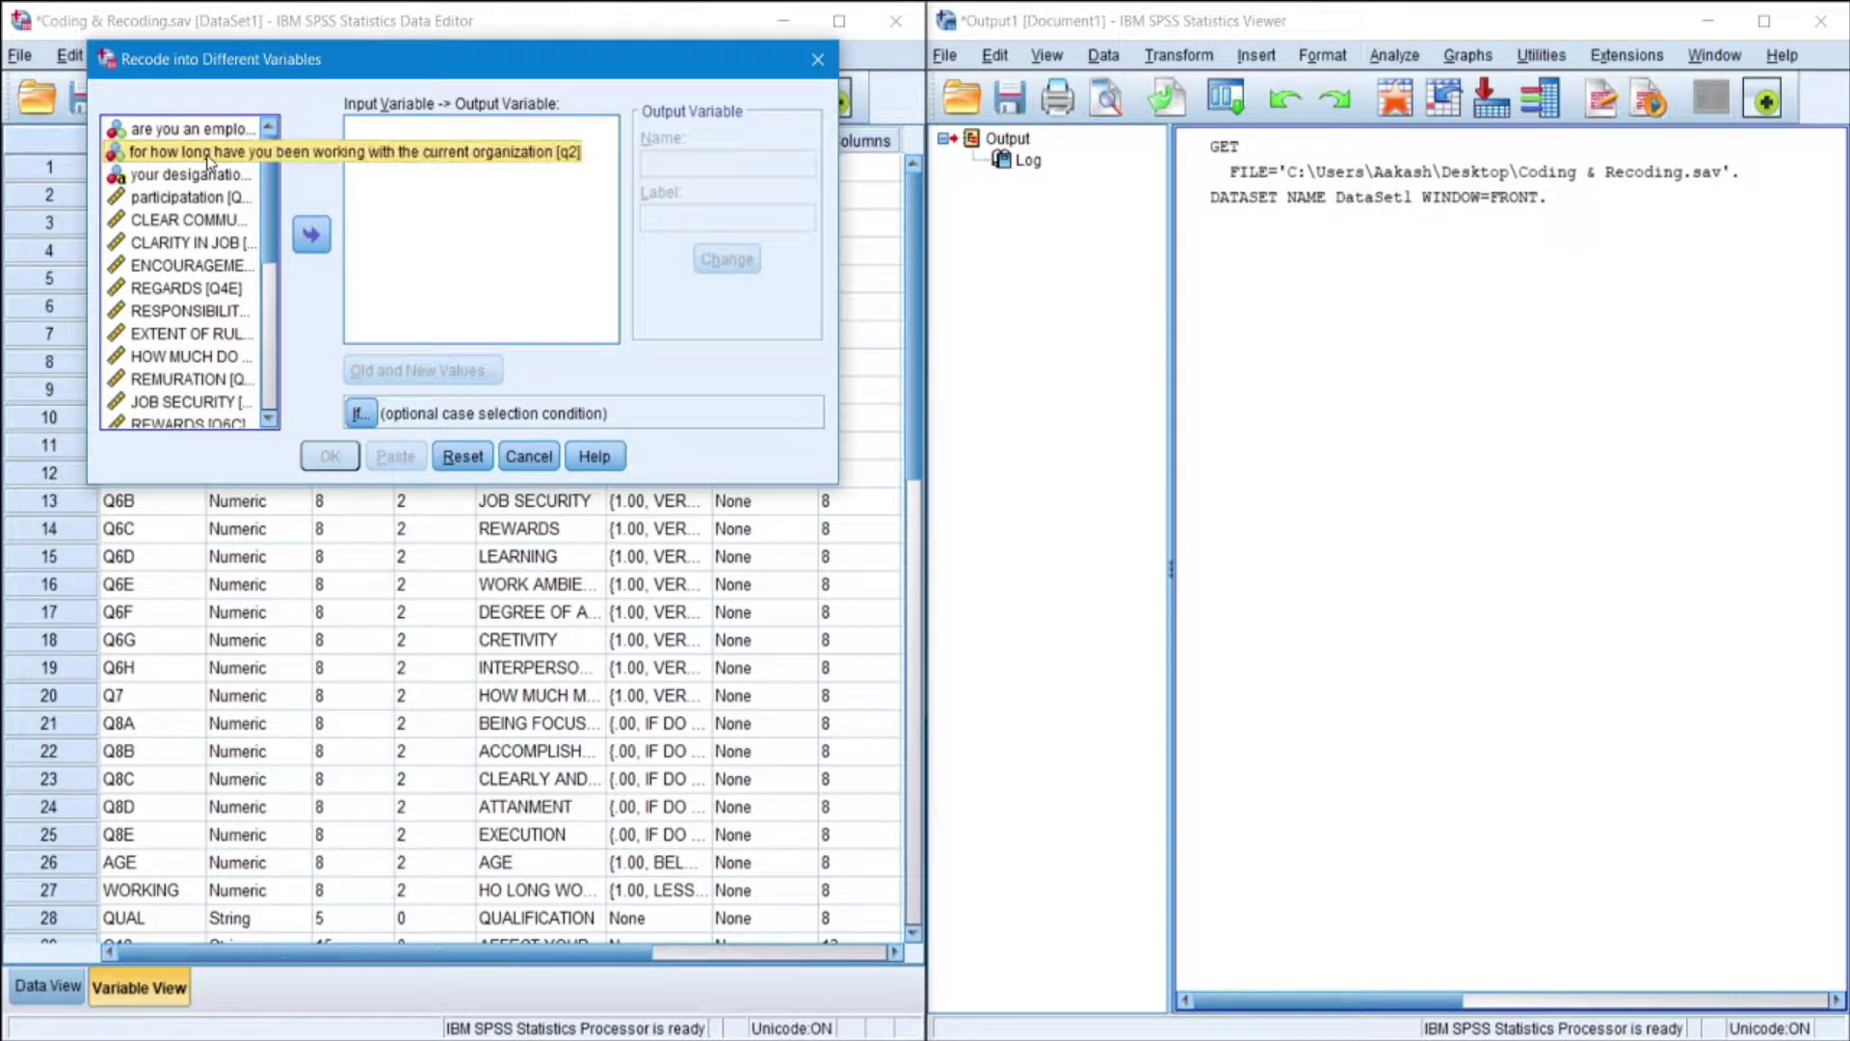
{"action": "double_click", "coordinate": [250, 154]}
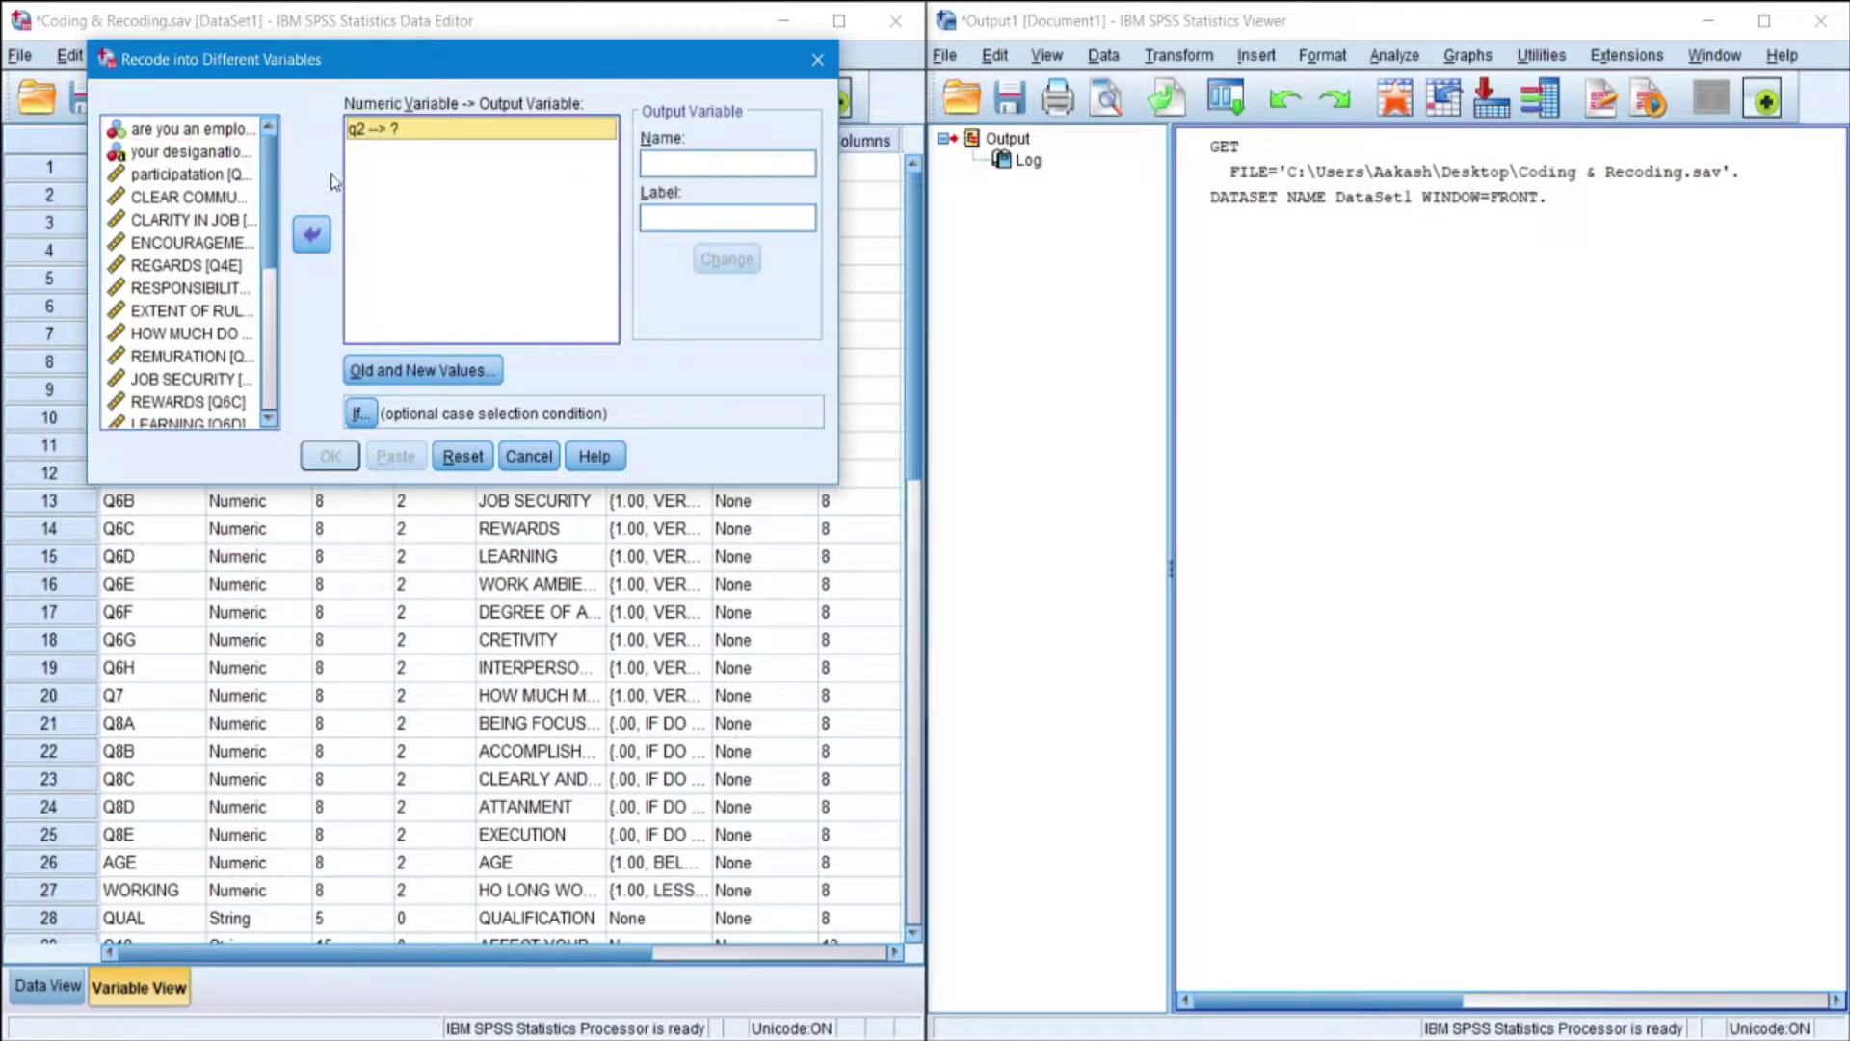
{"action": "left_click", "coordinate": [661, 162]}
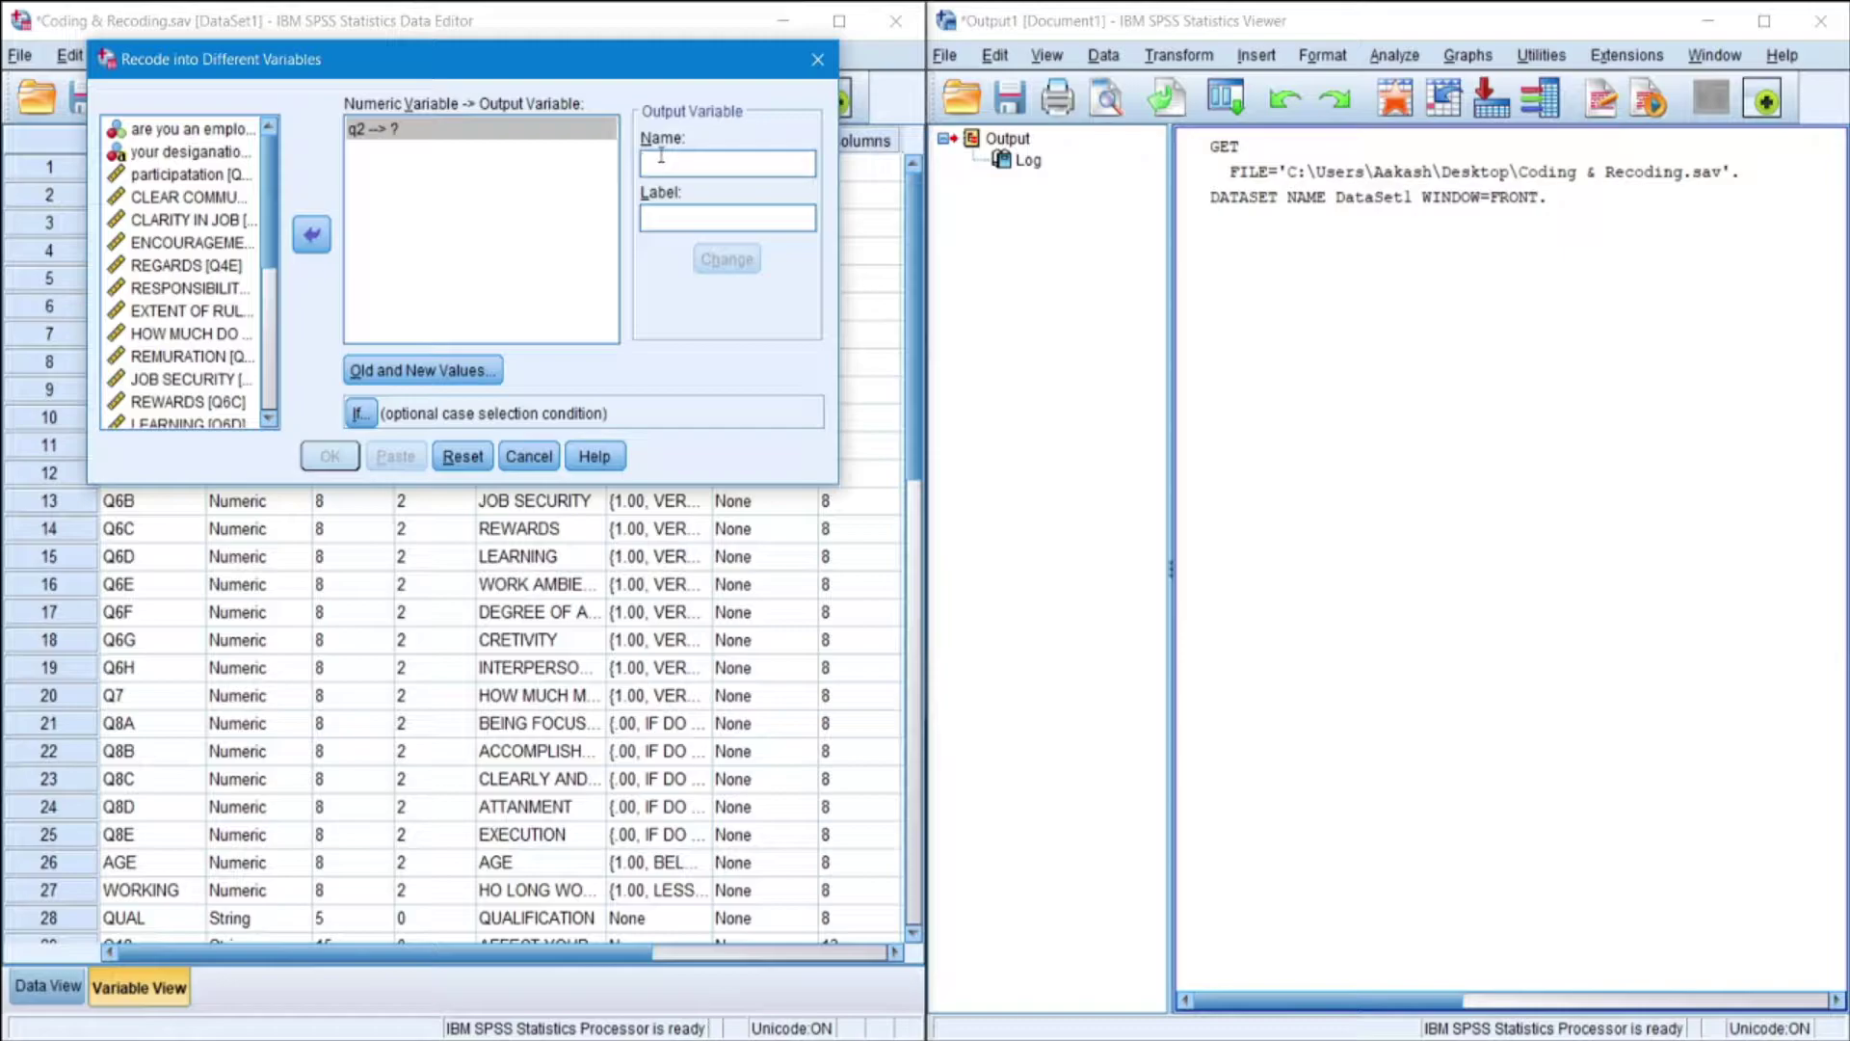
{"action": "type", "text": "Age_E"}
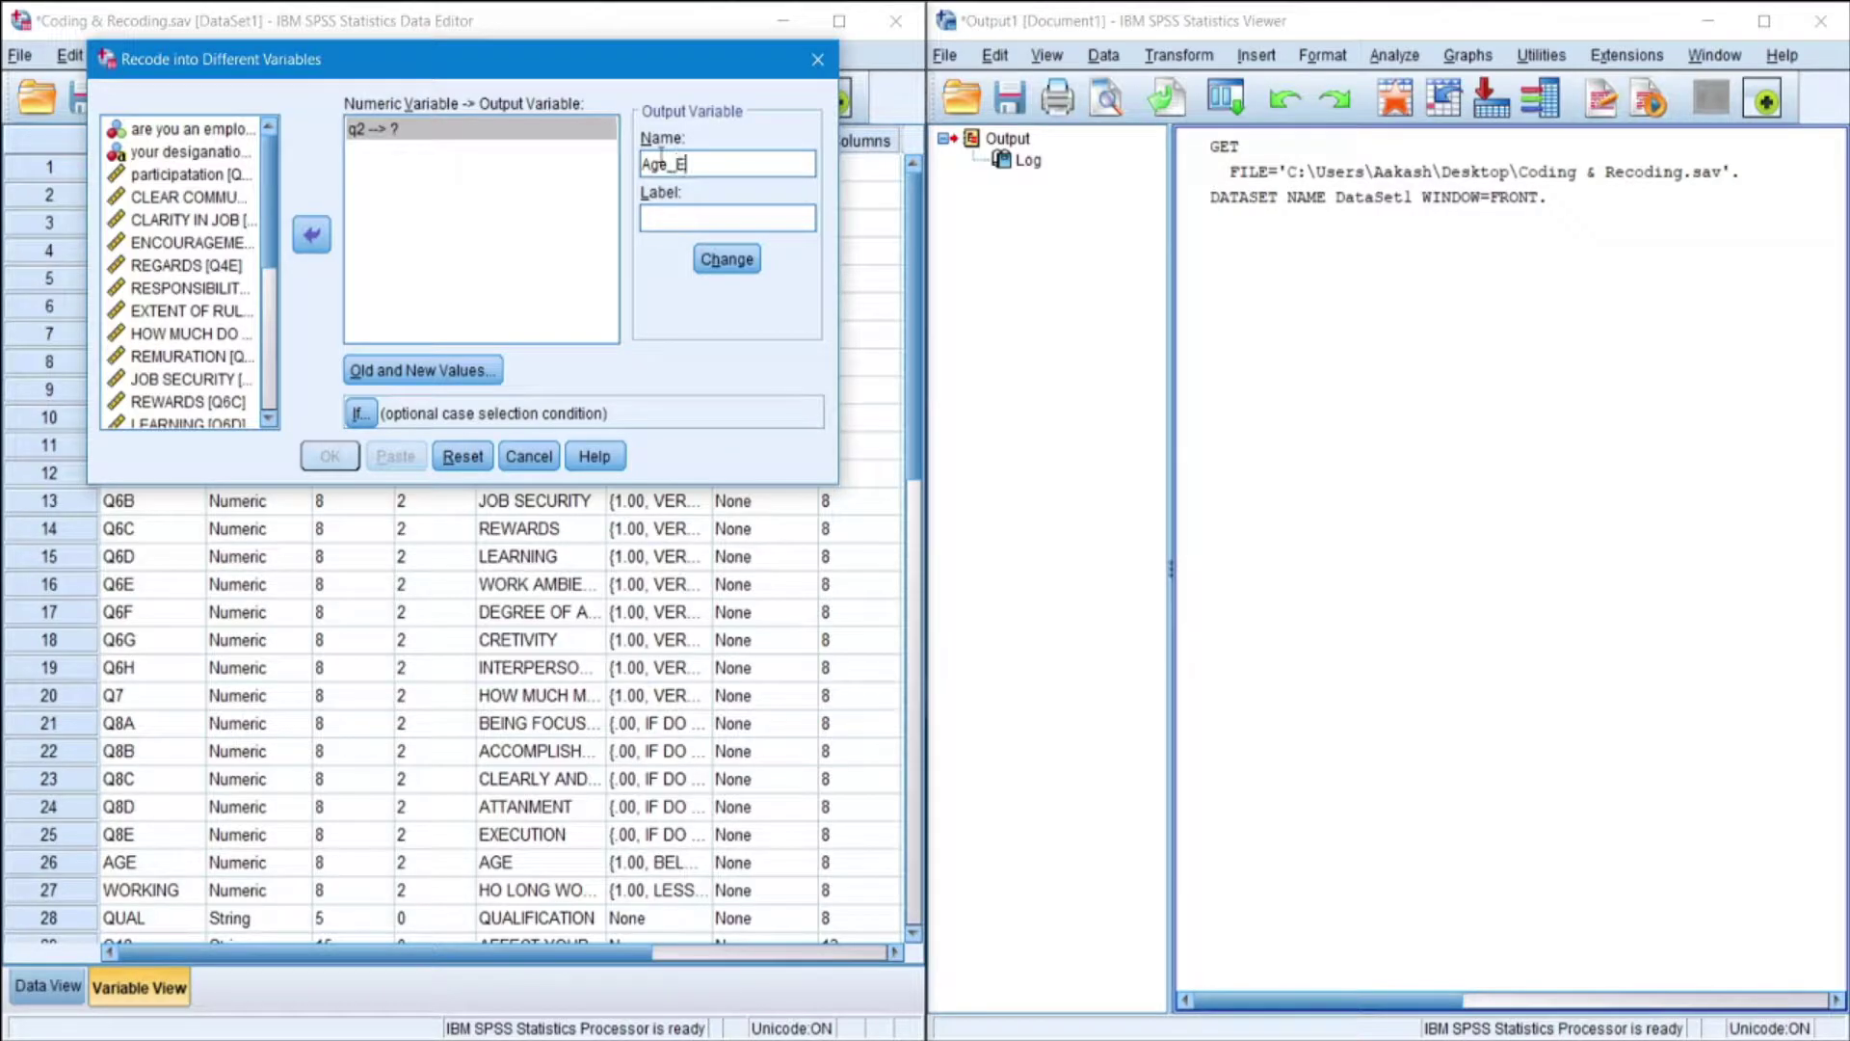
{"action": "key", "text": "BackSpace"}
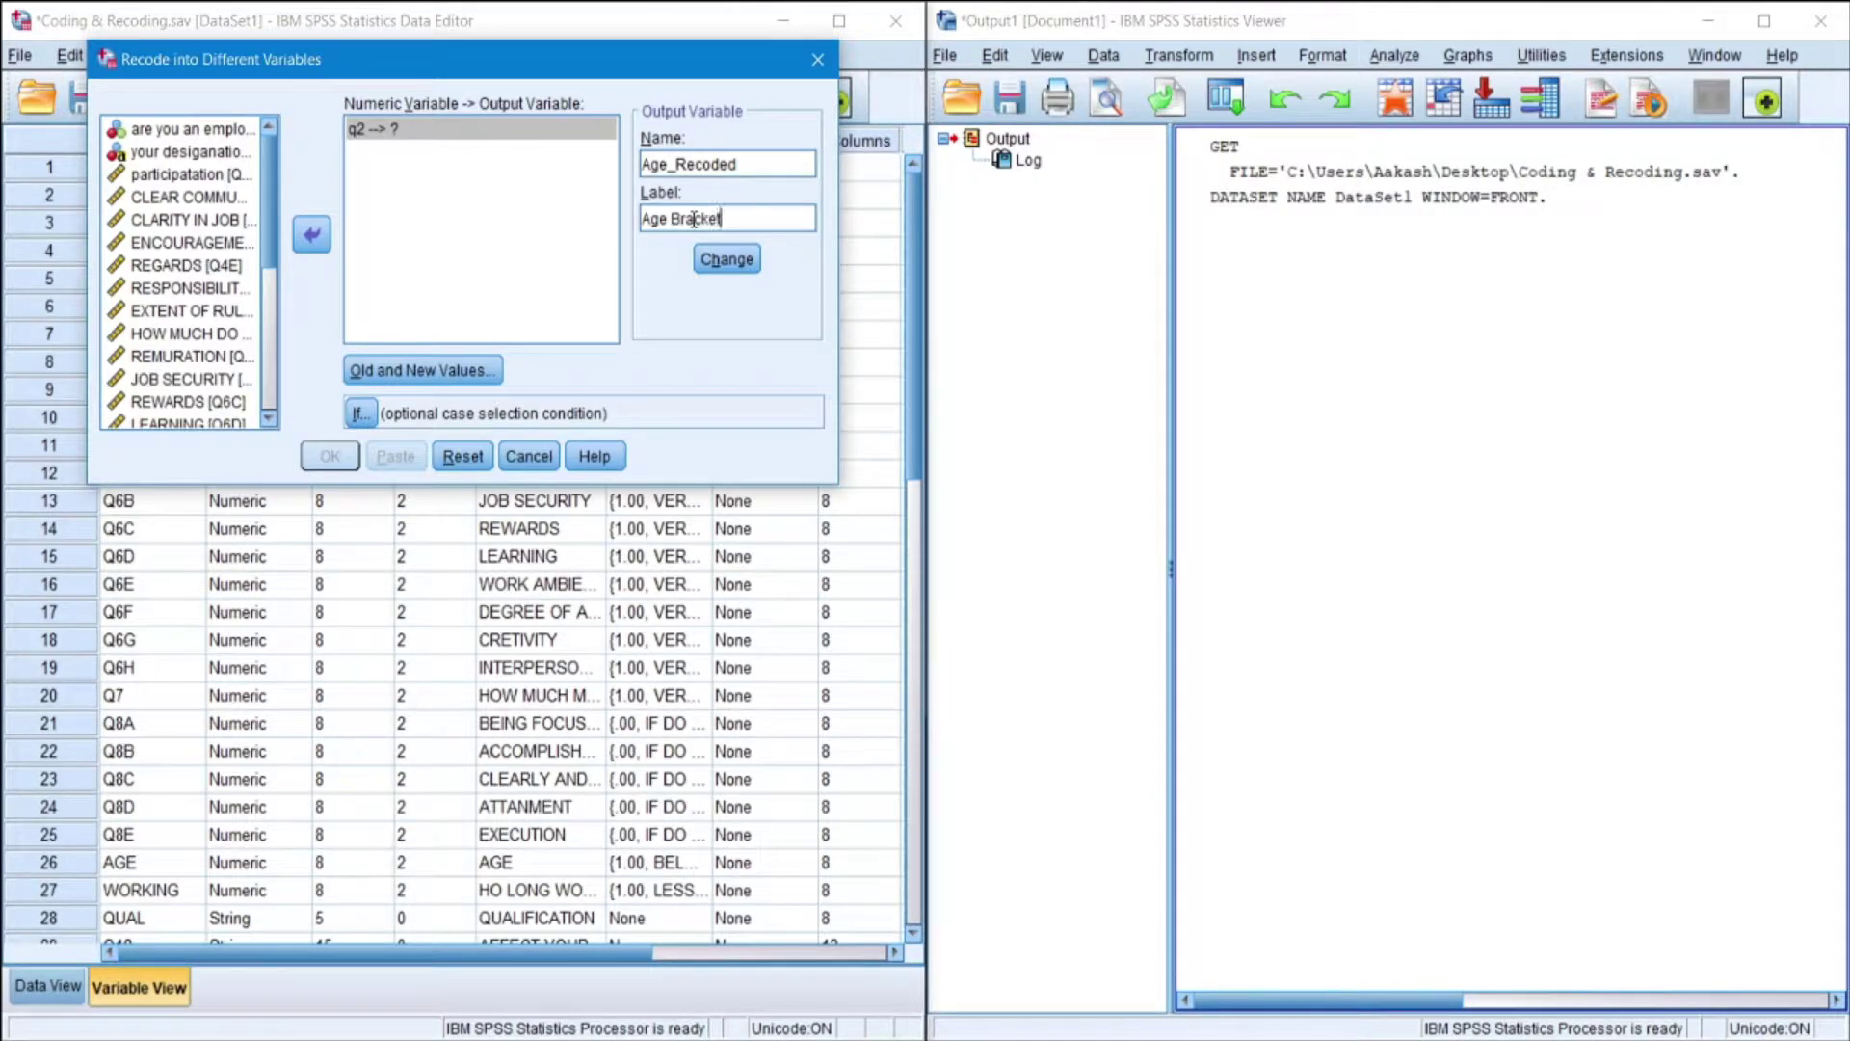
{"action": "left_click", "coordinate": [727, 259]}
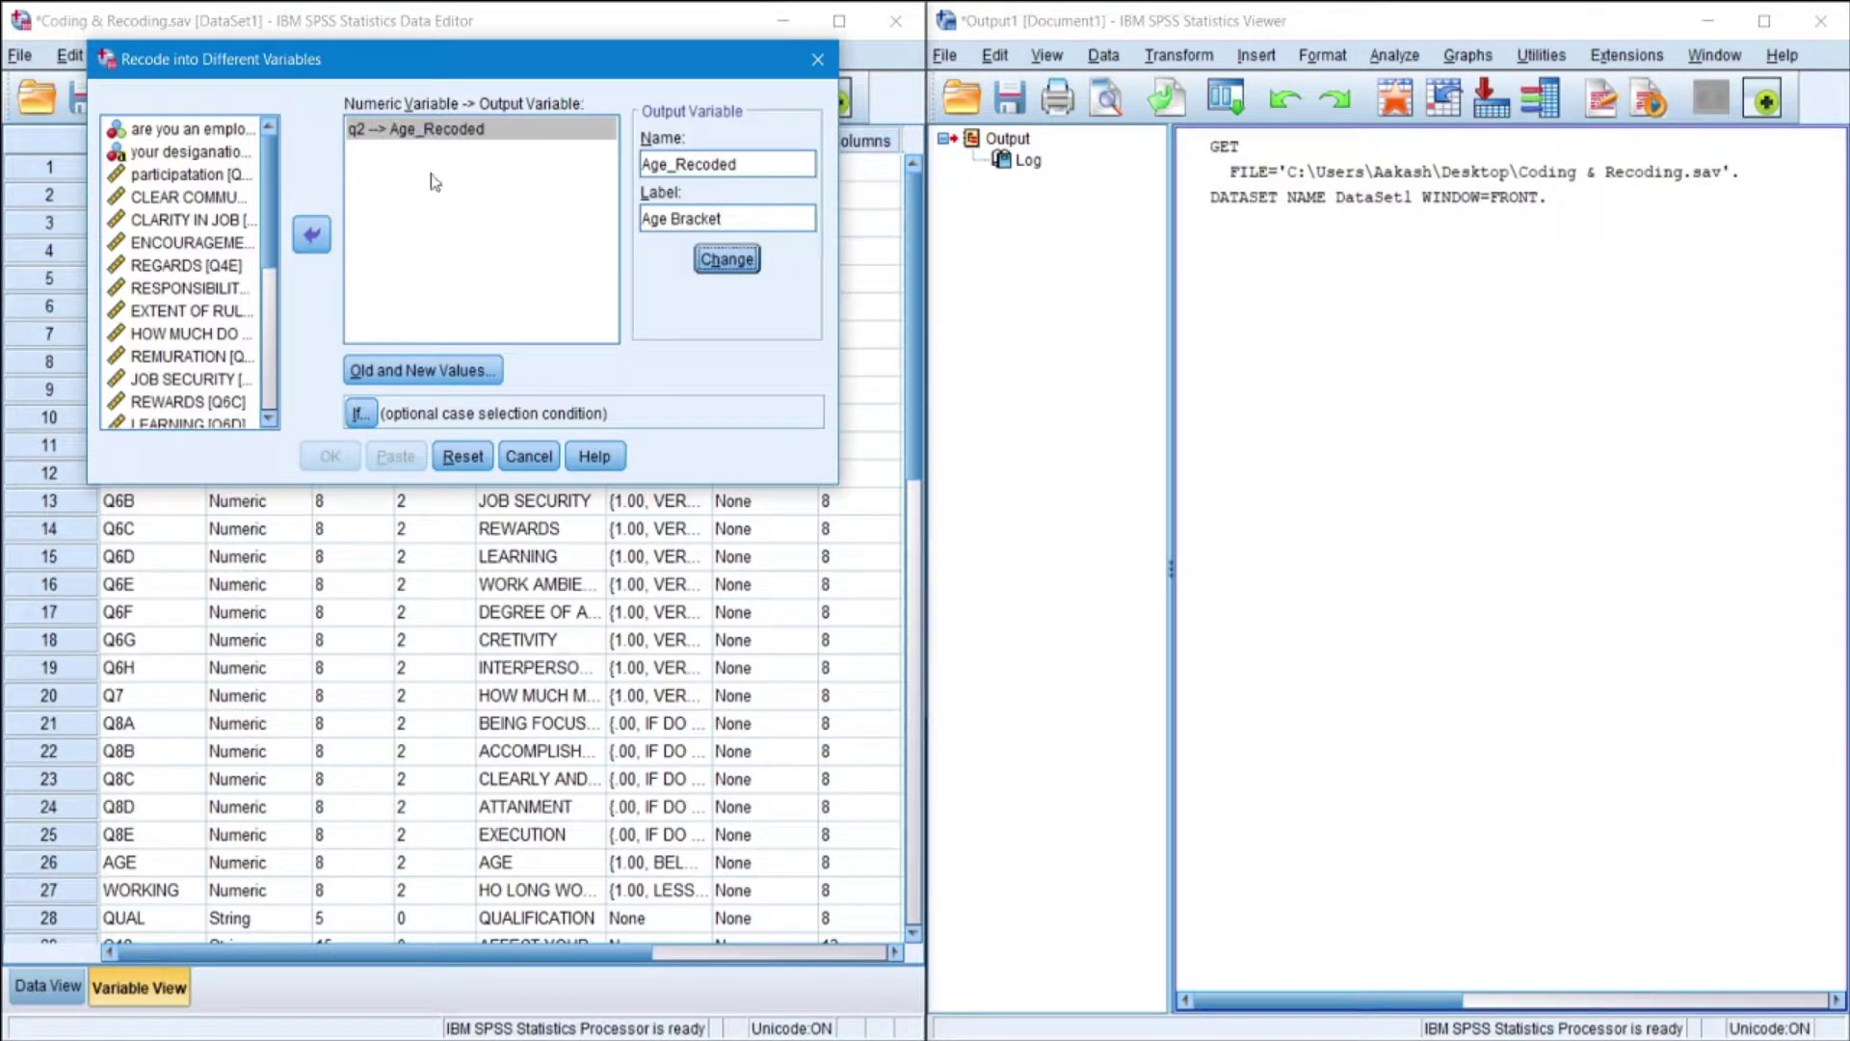
Add the old-to-new rule mapping the range 1 through 2 to 1
{"action": "left_click", "coordinate": [442, 371]}
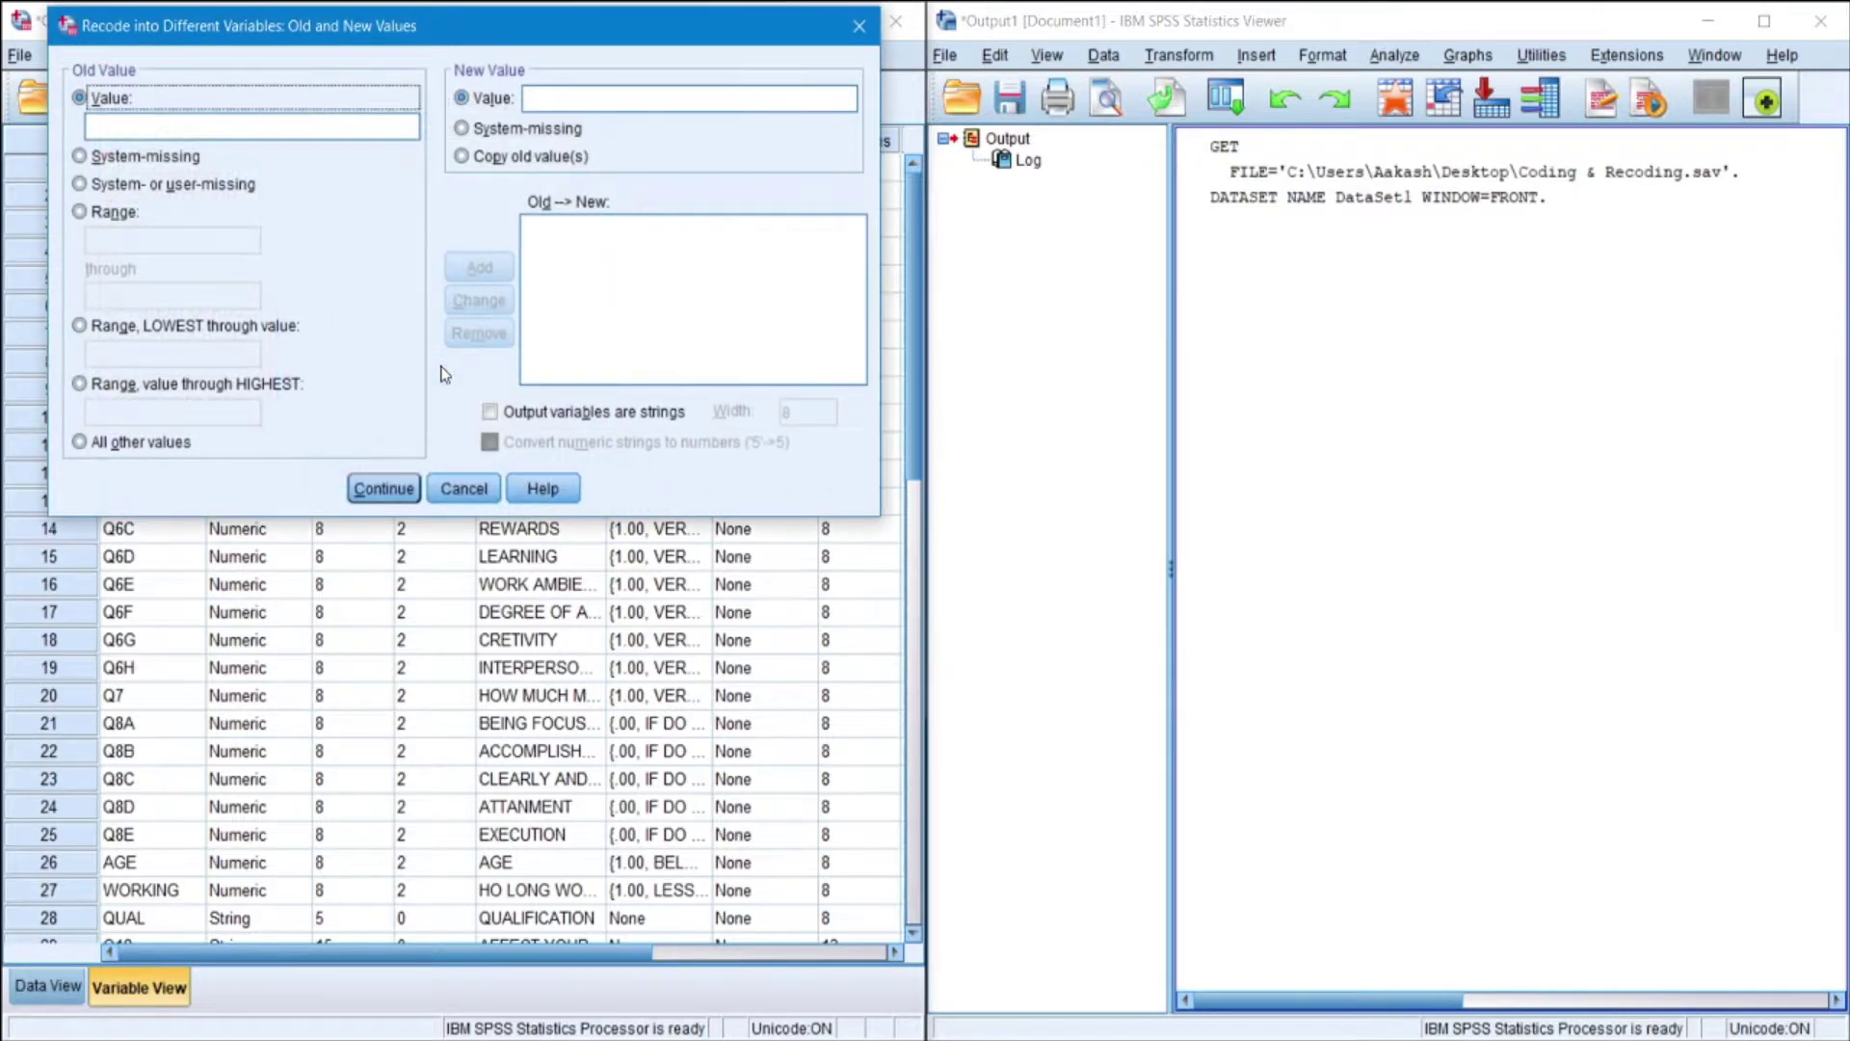
{"action": "left_click", "coordinate": [85, 214]}
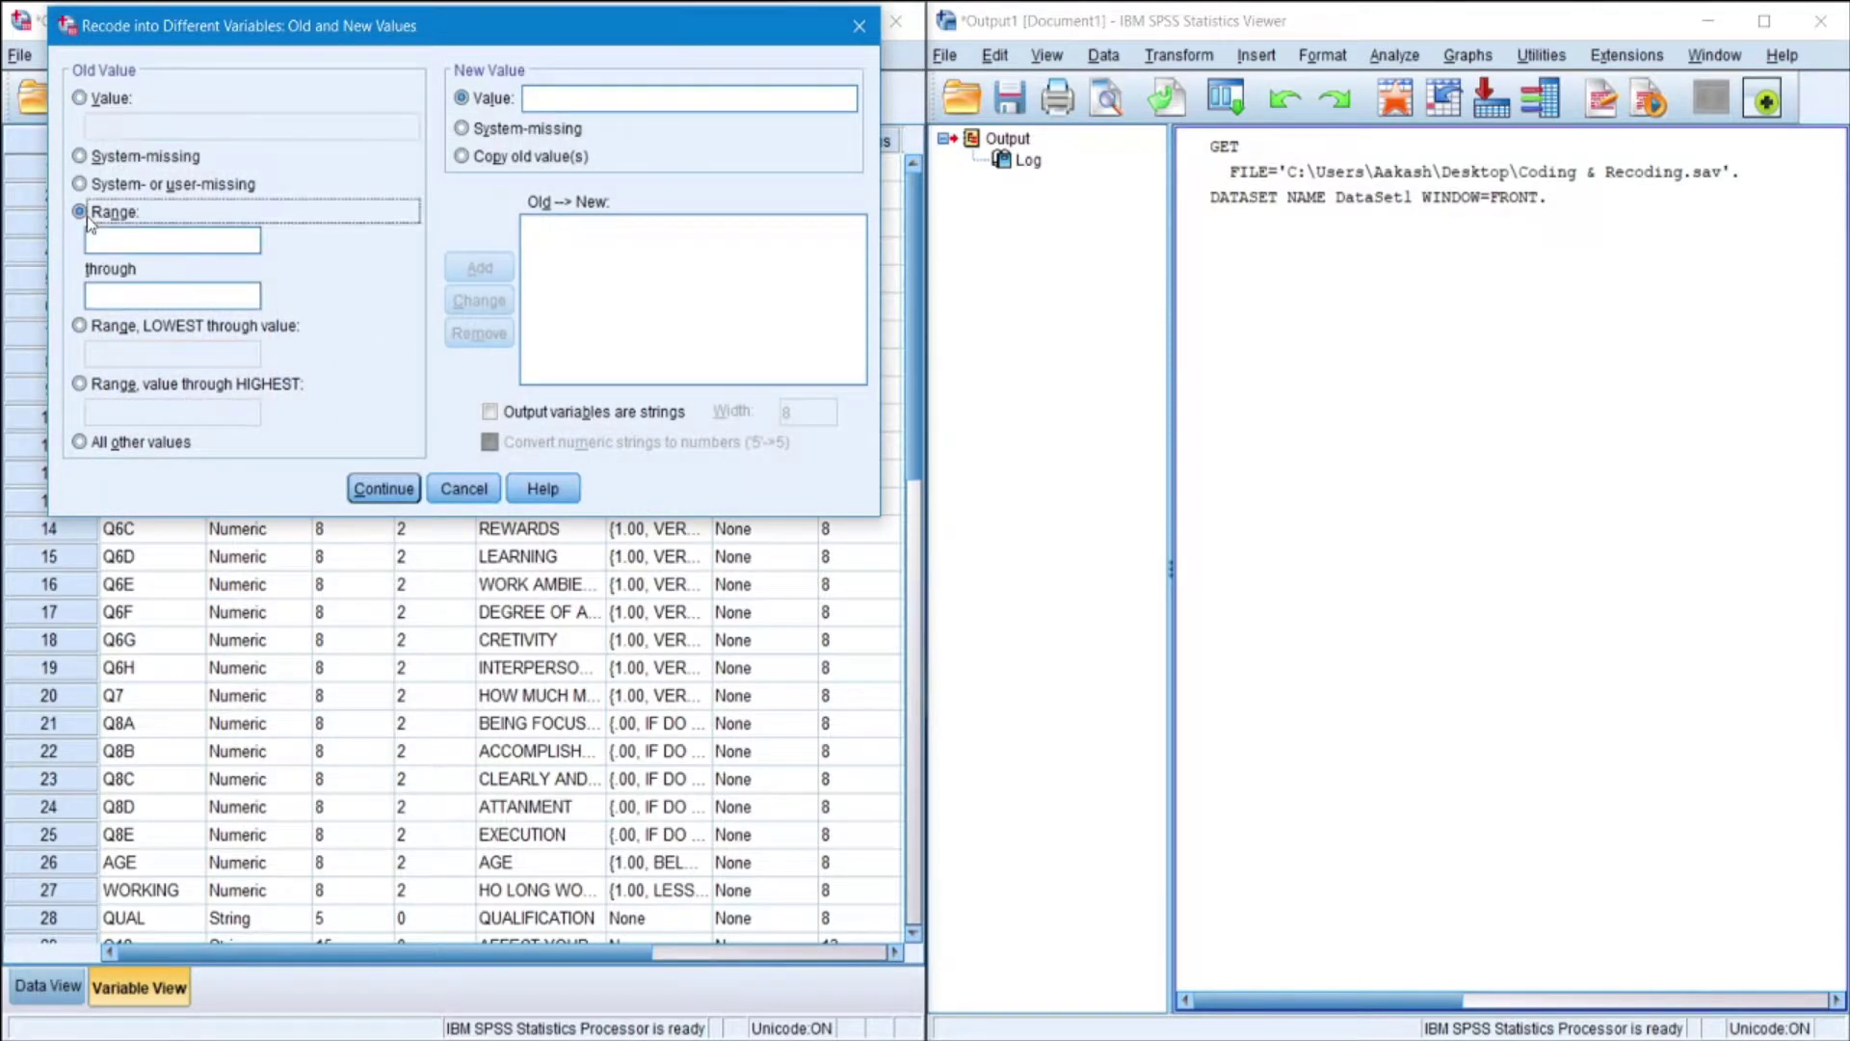
{"action": "left_click", "coordinate": [102, 243]}
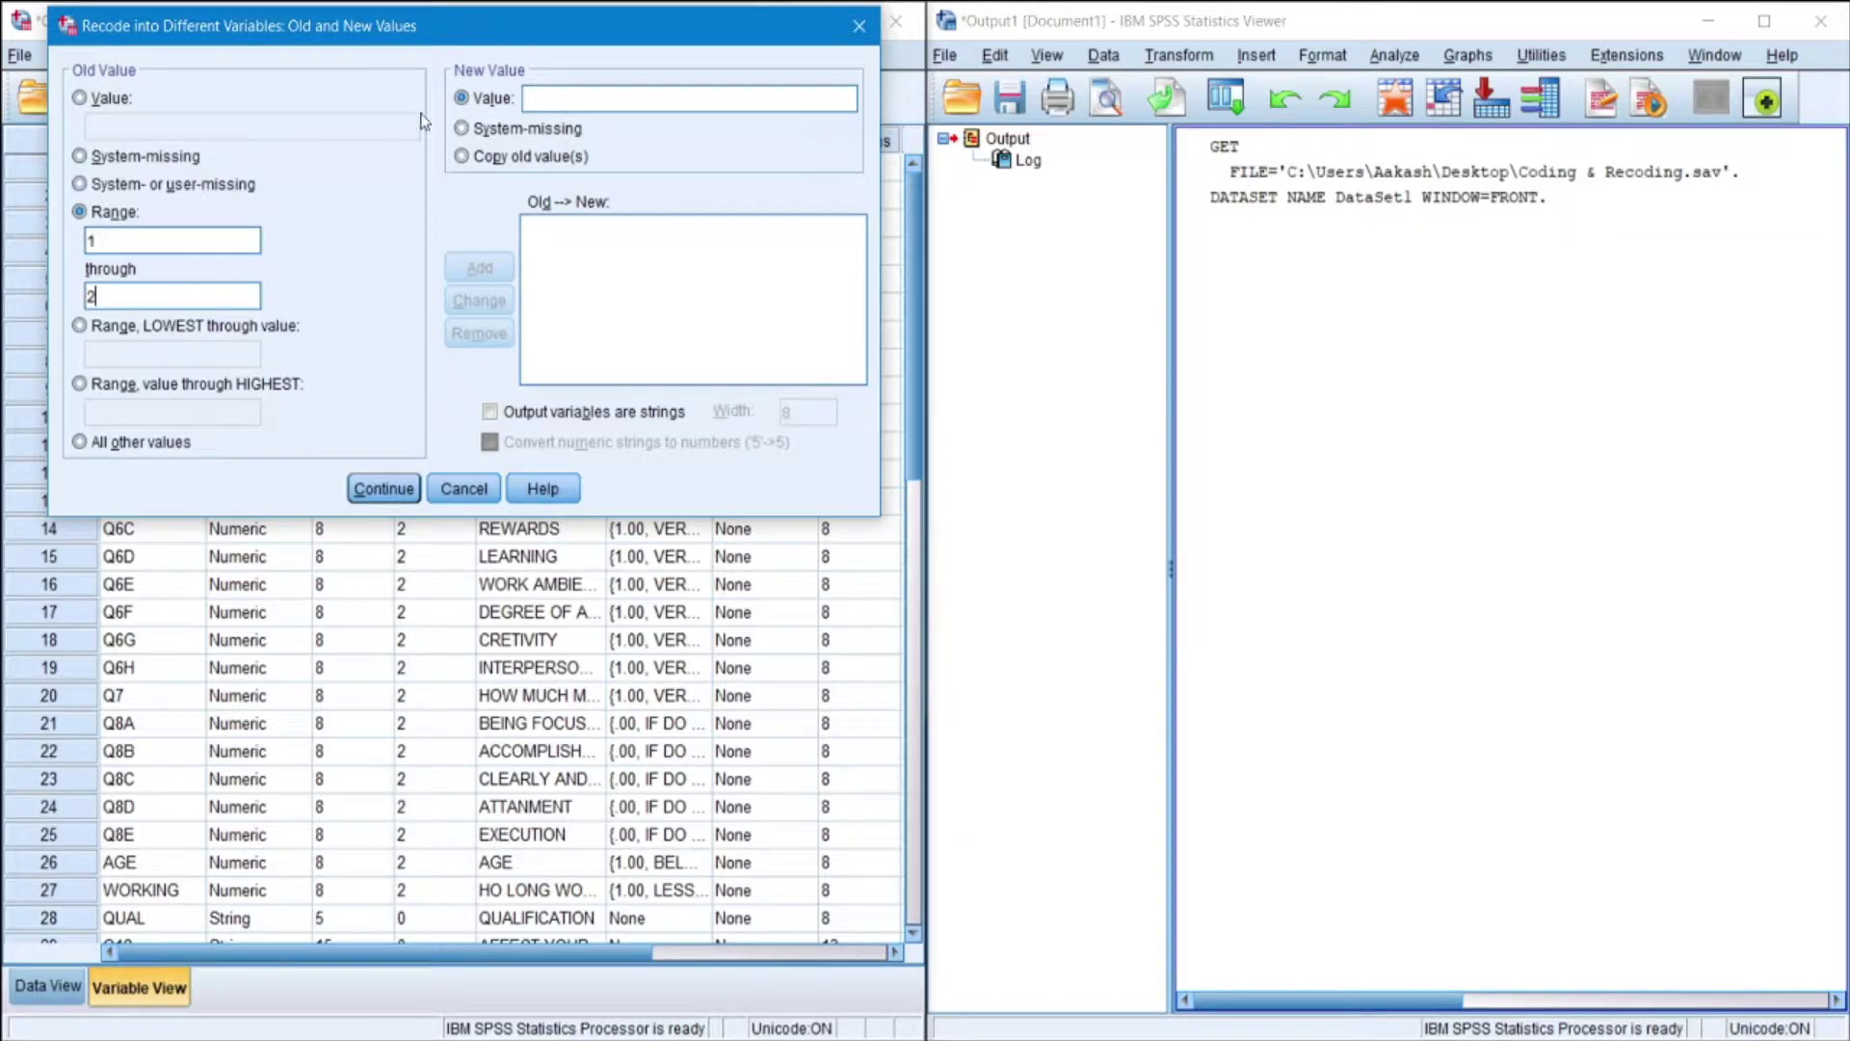
{"action": "left_click", "coordinate": [528, 99]}
{"action": "type", "text": "1"}
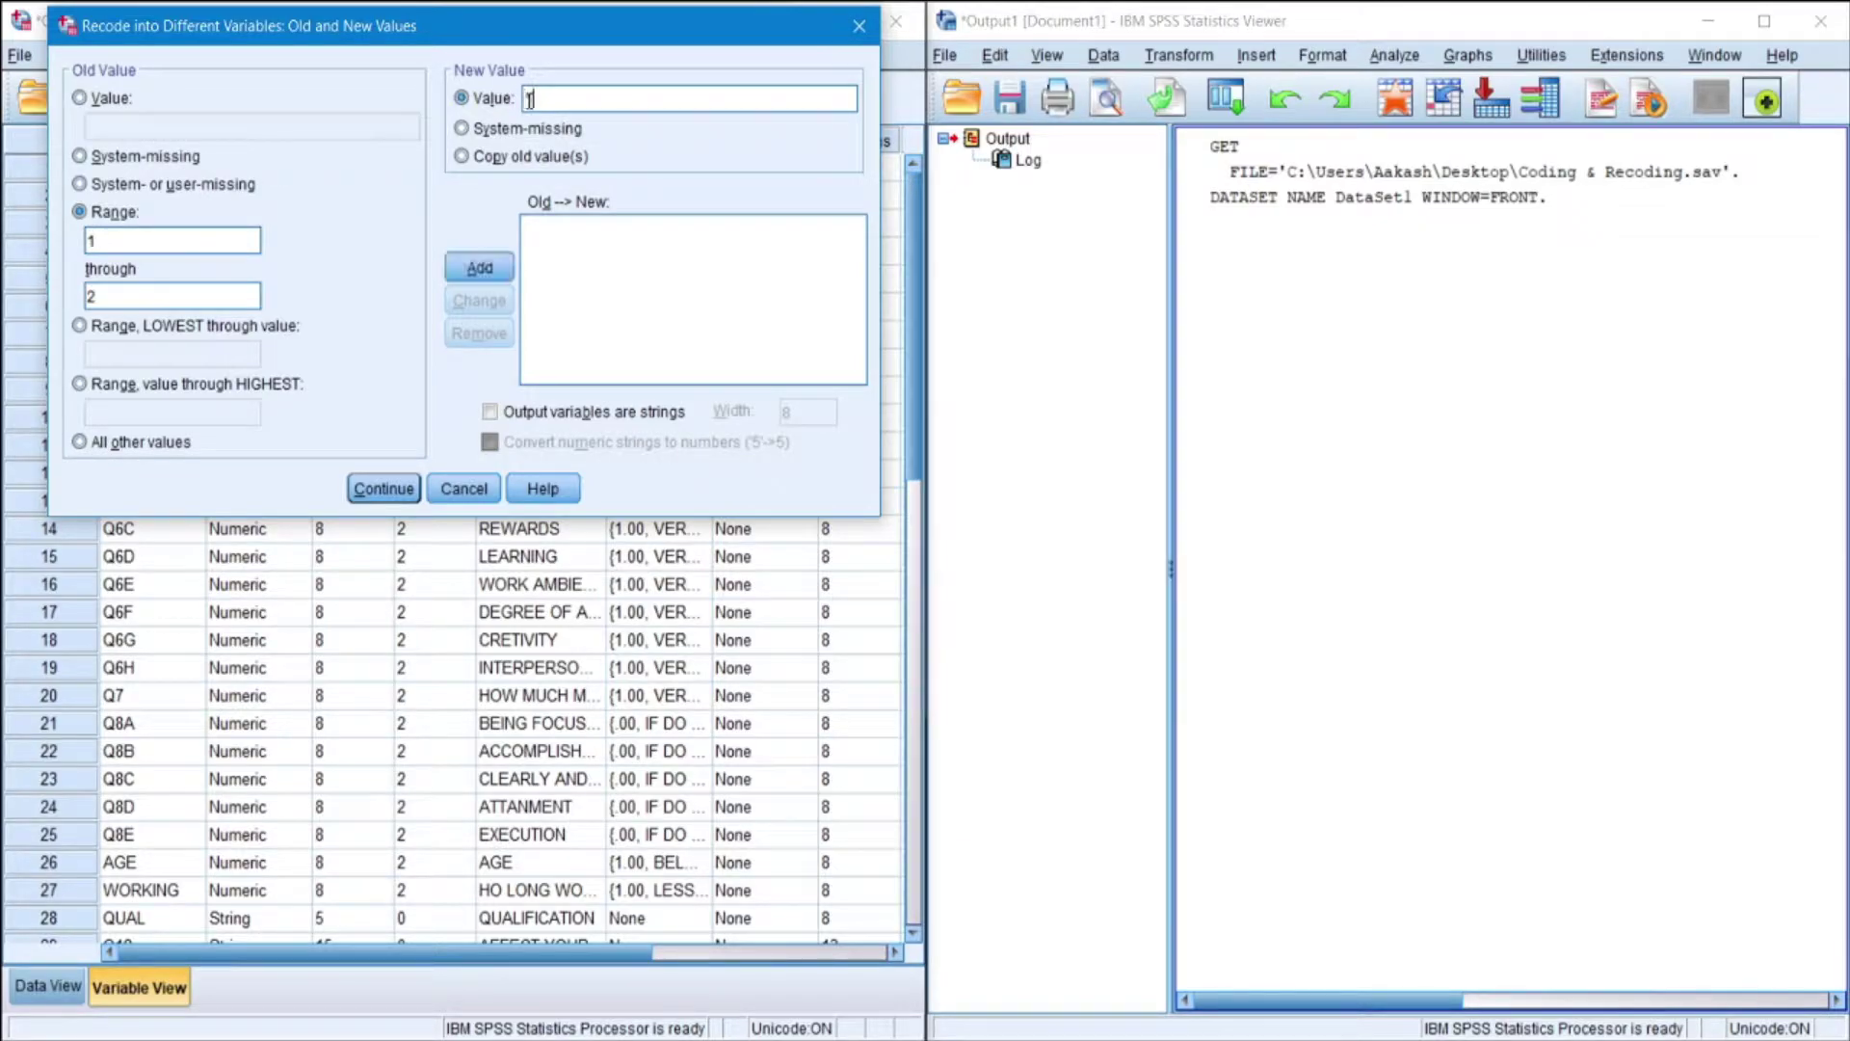
{"action": "left_click", "coordinate": [481, 268]}
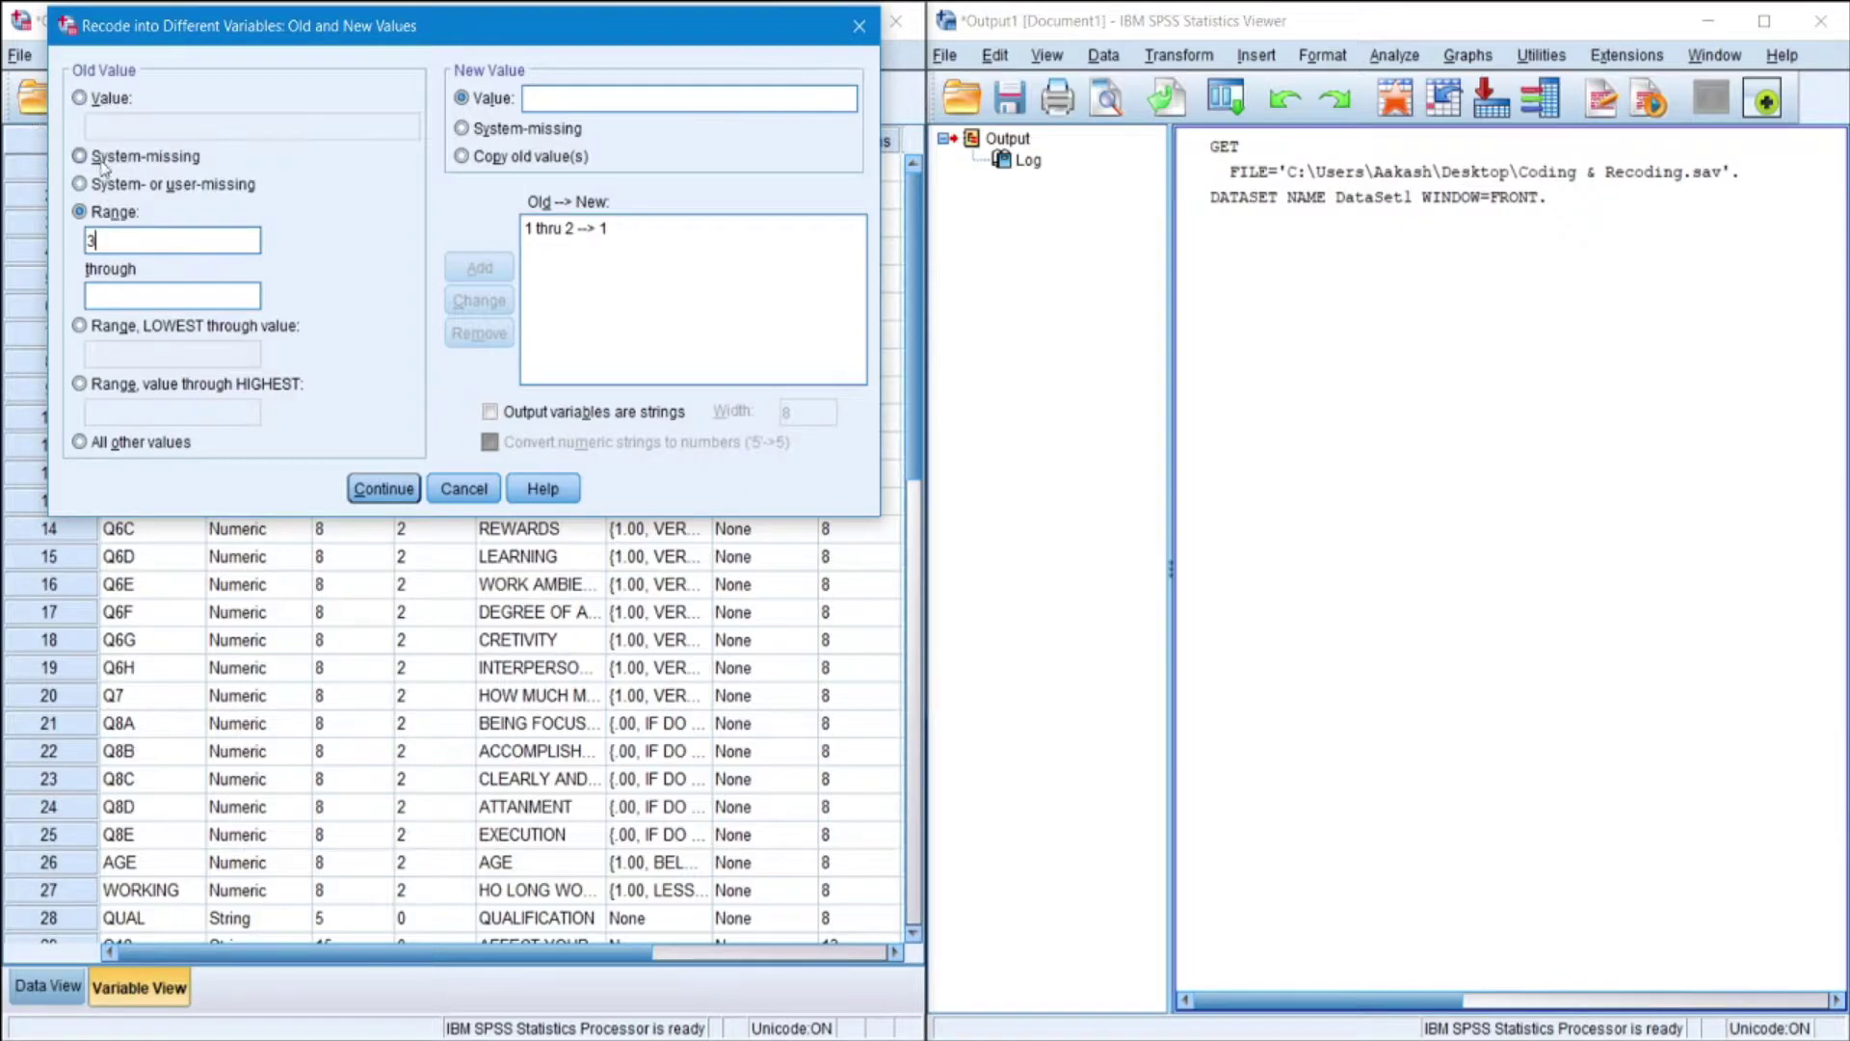
Add rules mapping value 3 to 2 and range 4 through 5 to 3
{"action": "left_click", "coordinate": [98, 102]}
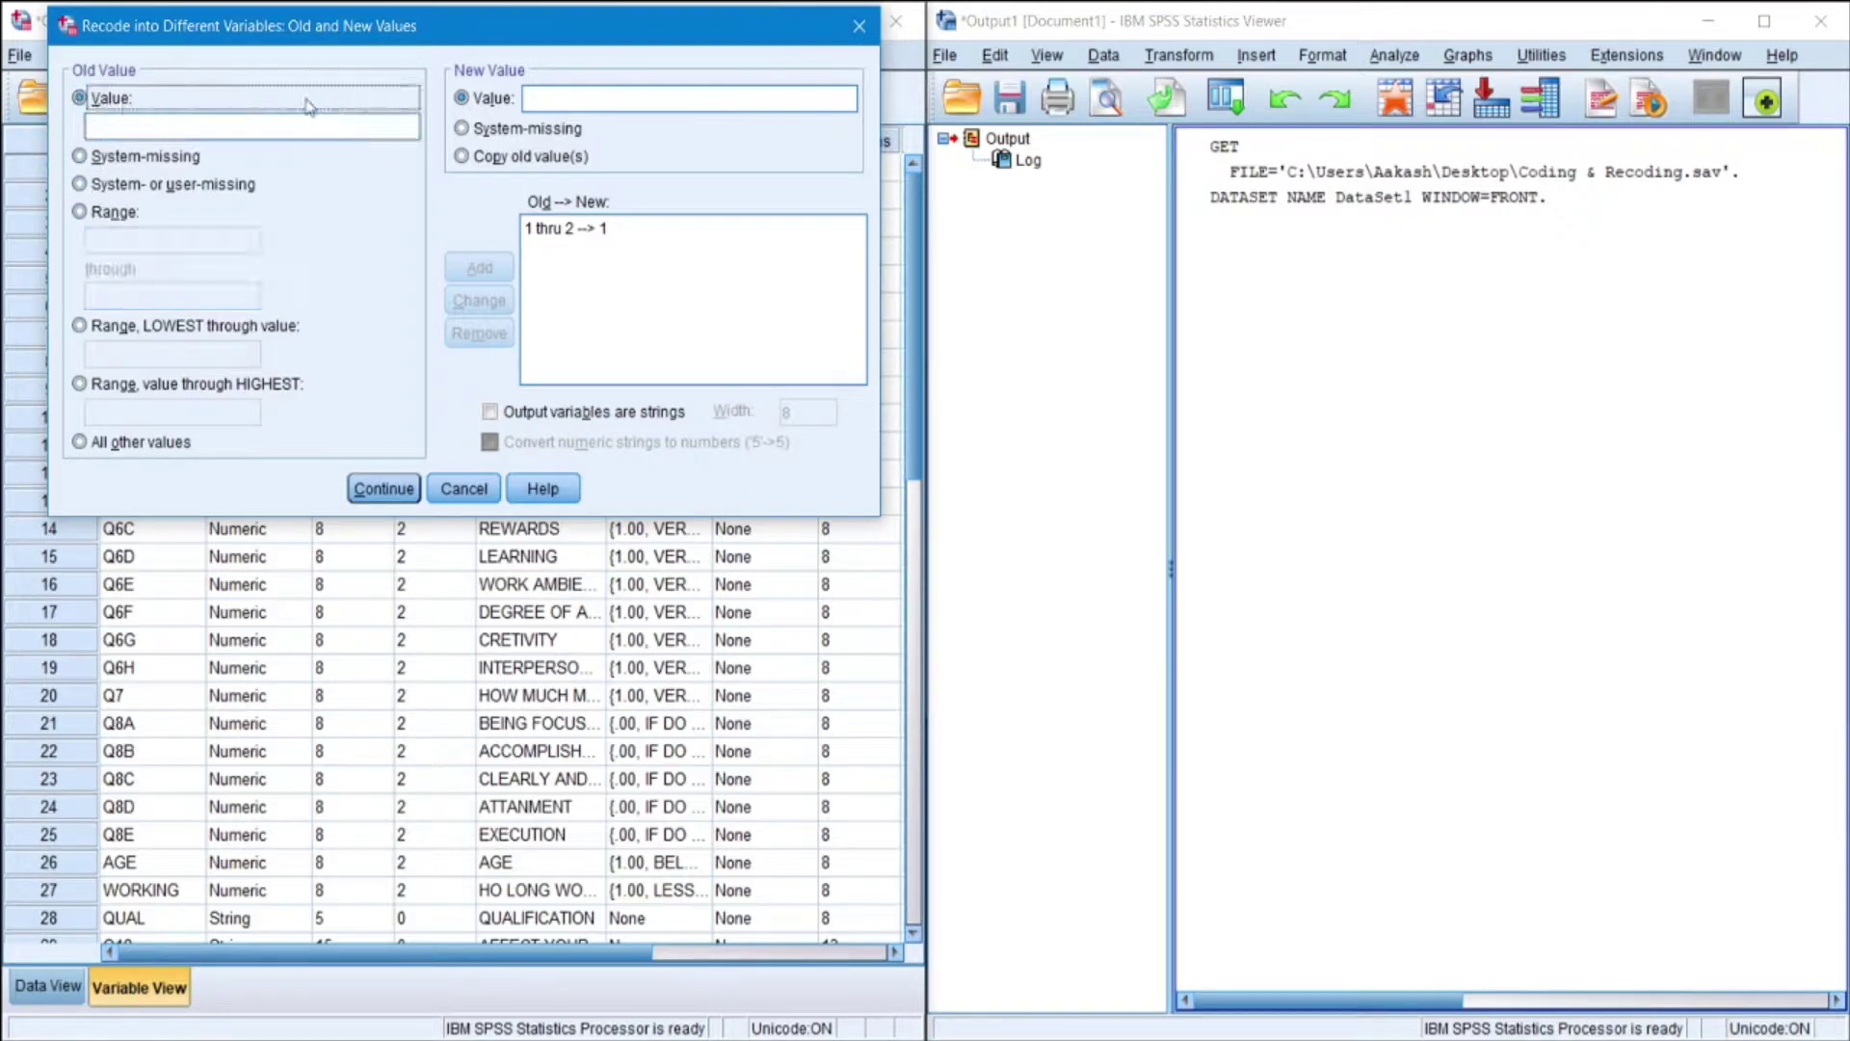
{"action": "left_click", "coordinate": [339, 129]}
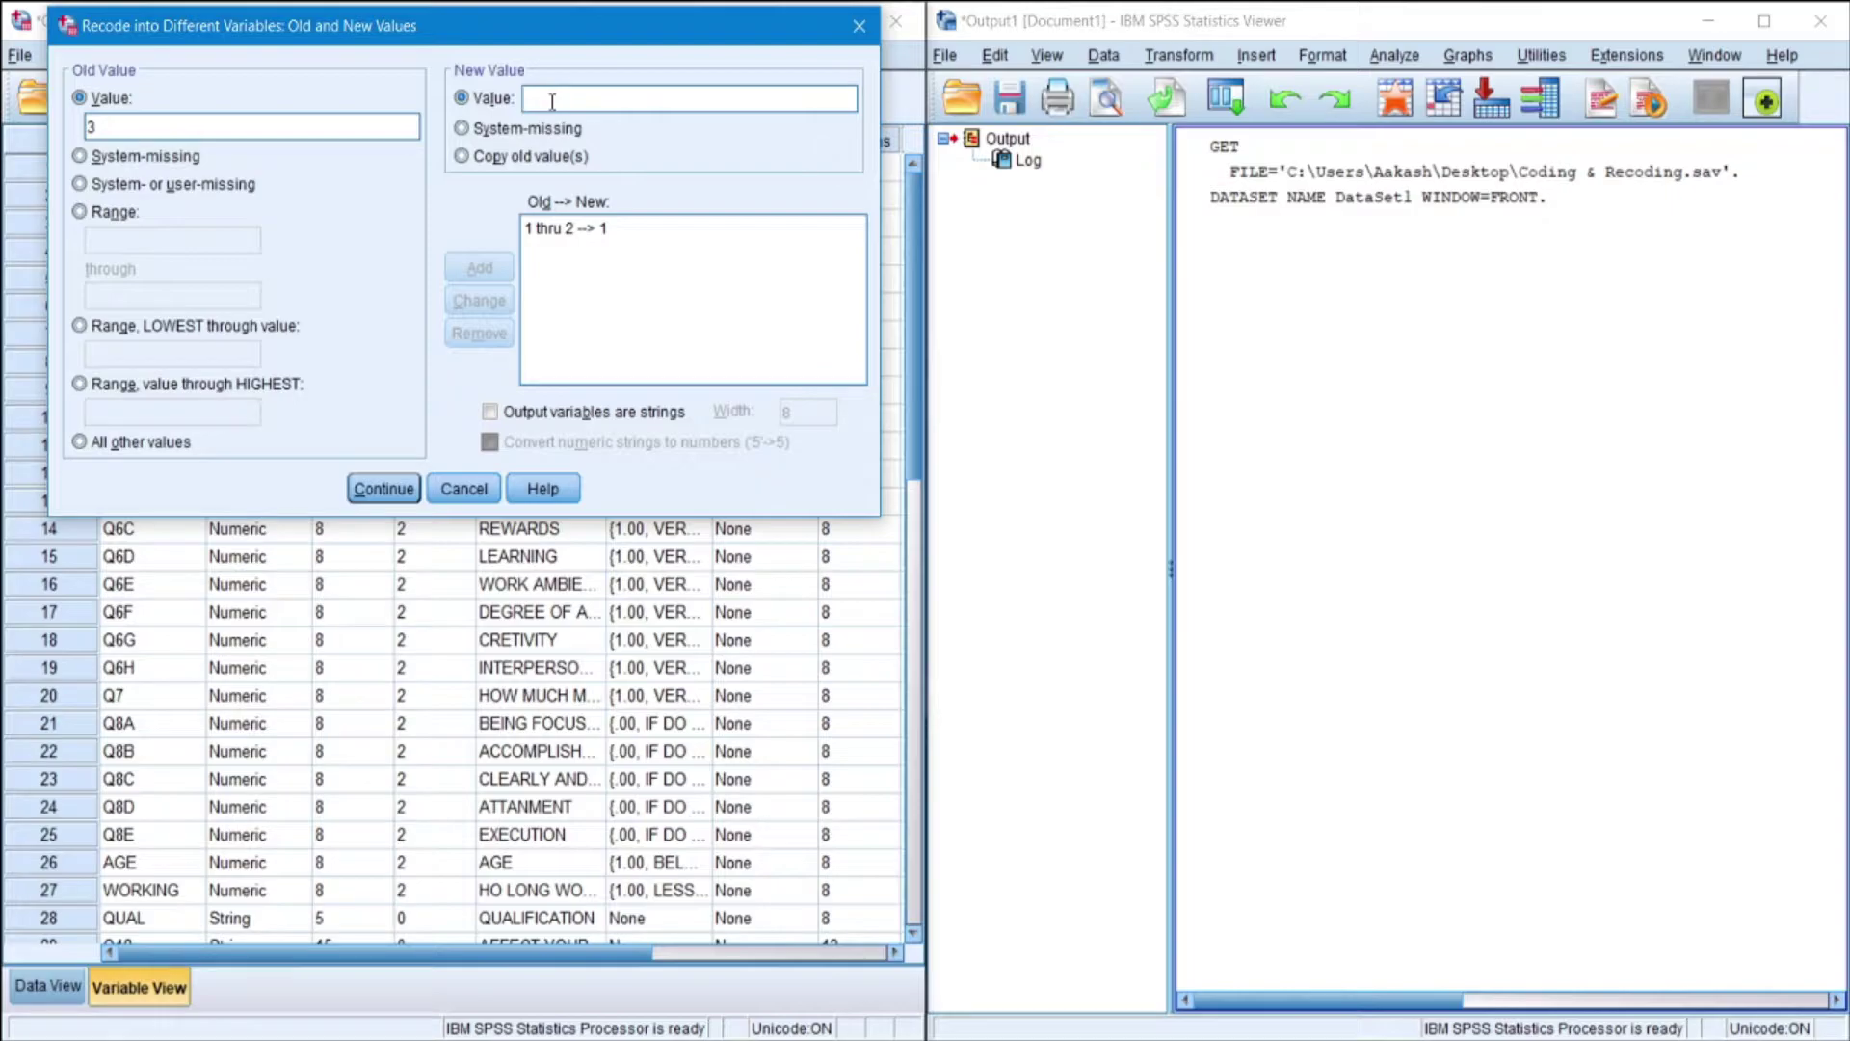
{"action": "type", "text": "2"}
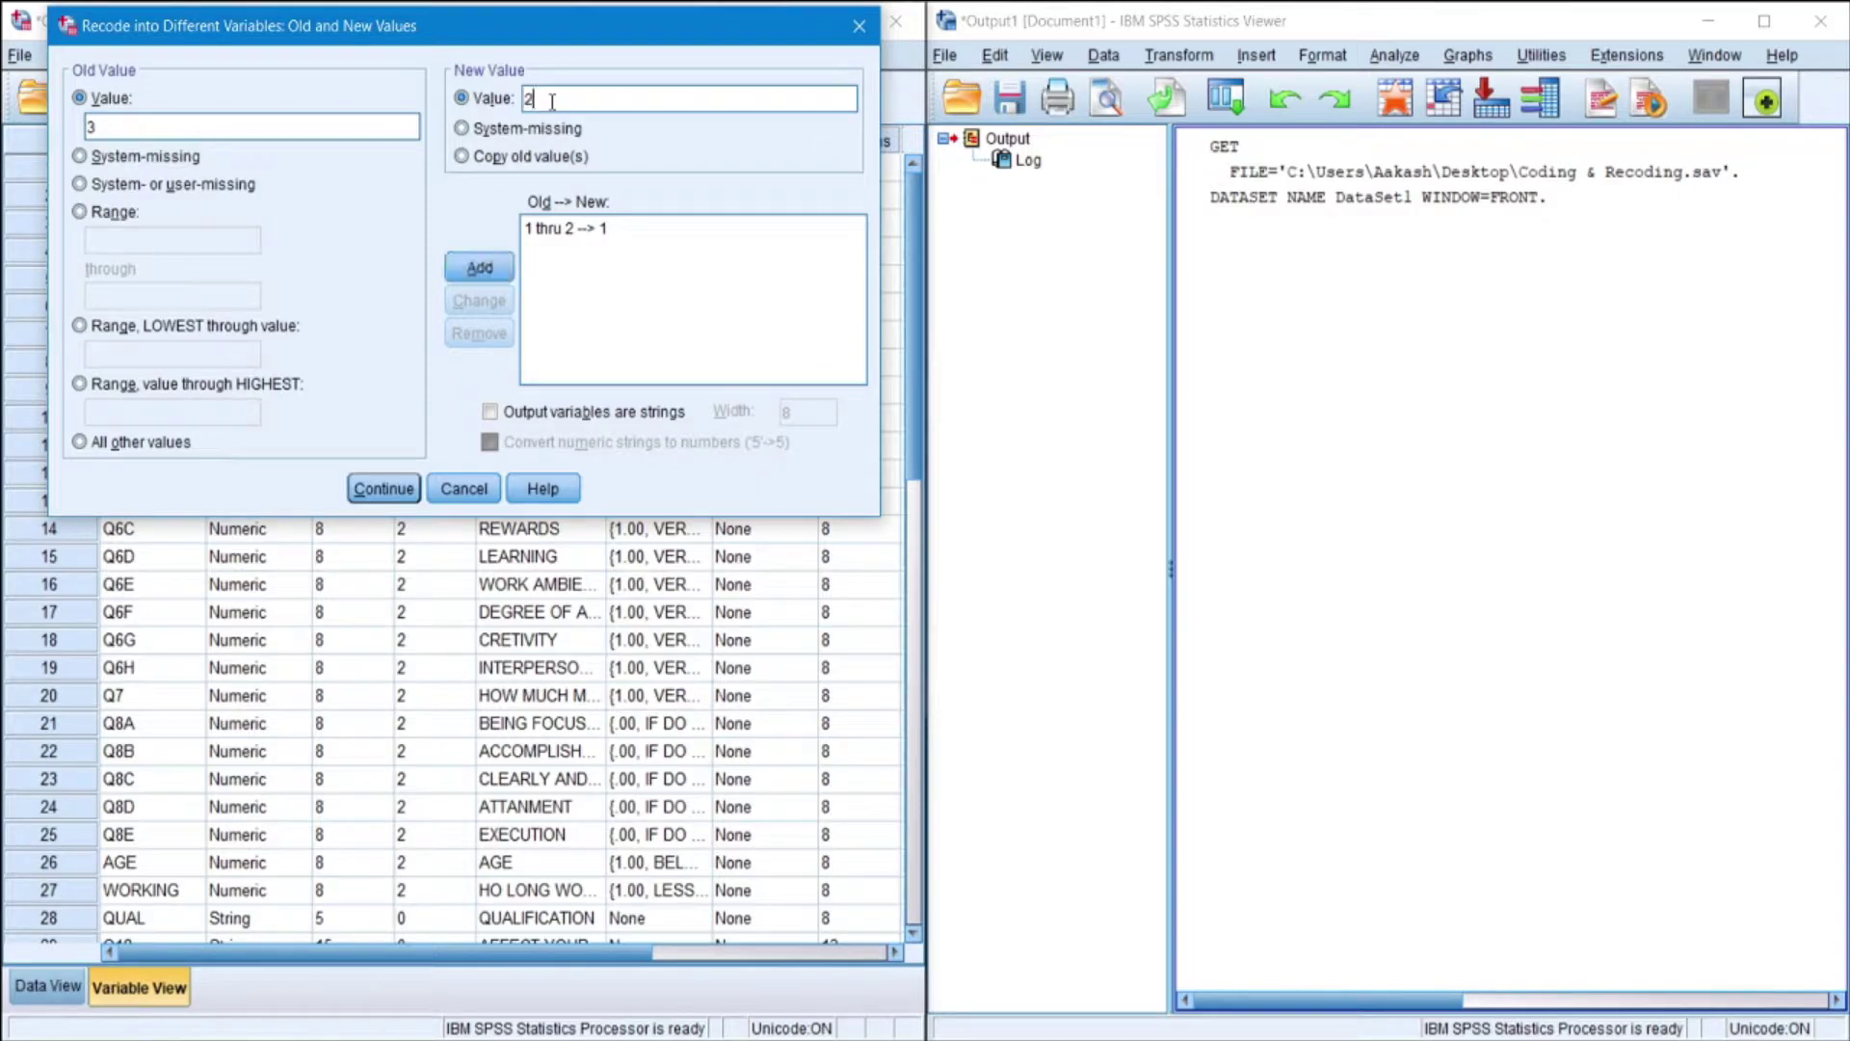
{"action": "left_click", "coordinate": [479, 267]}
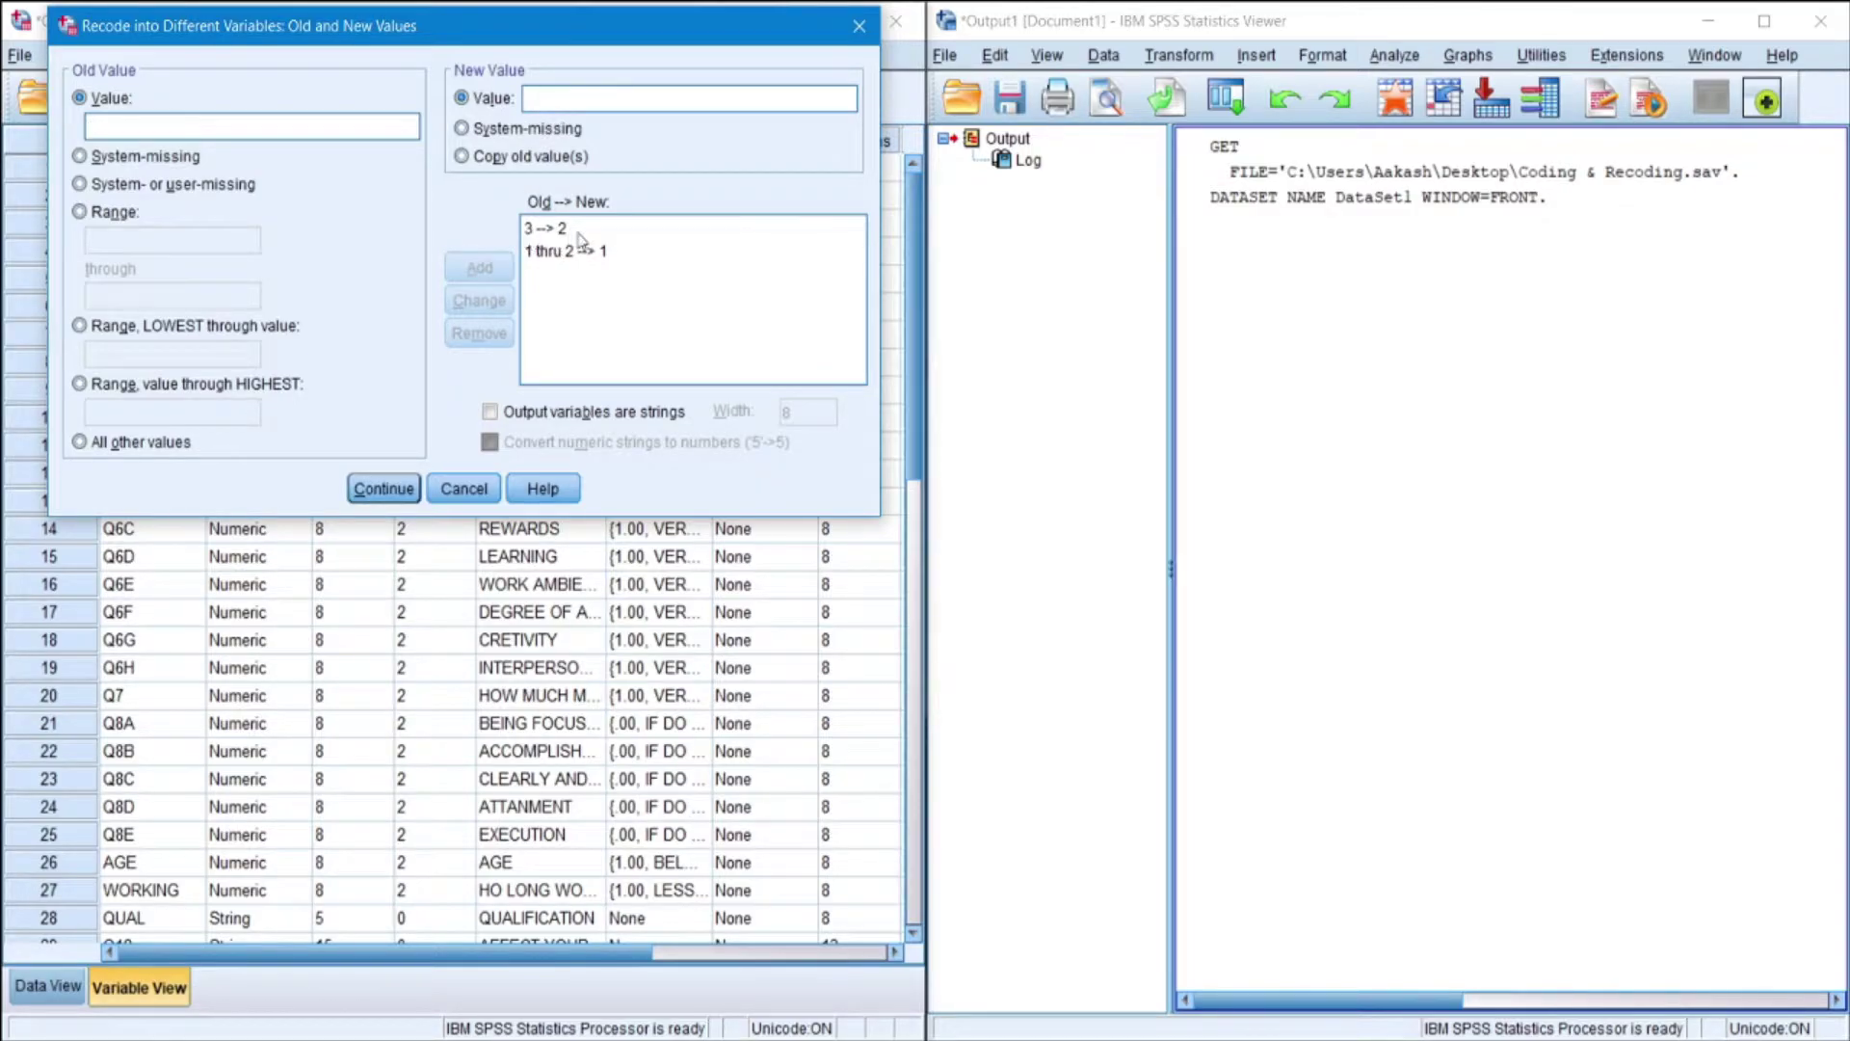
{"action": "left_click", "coordinate": [109, 221]}
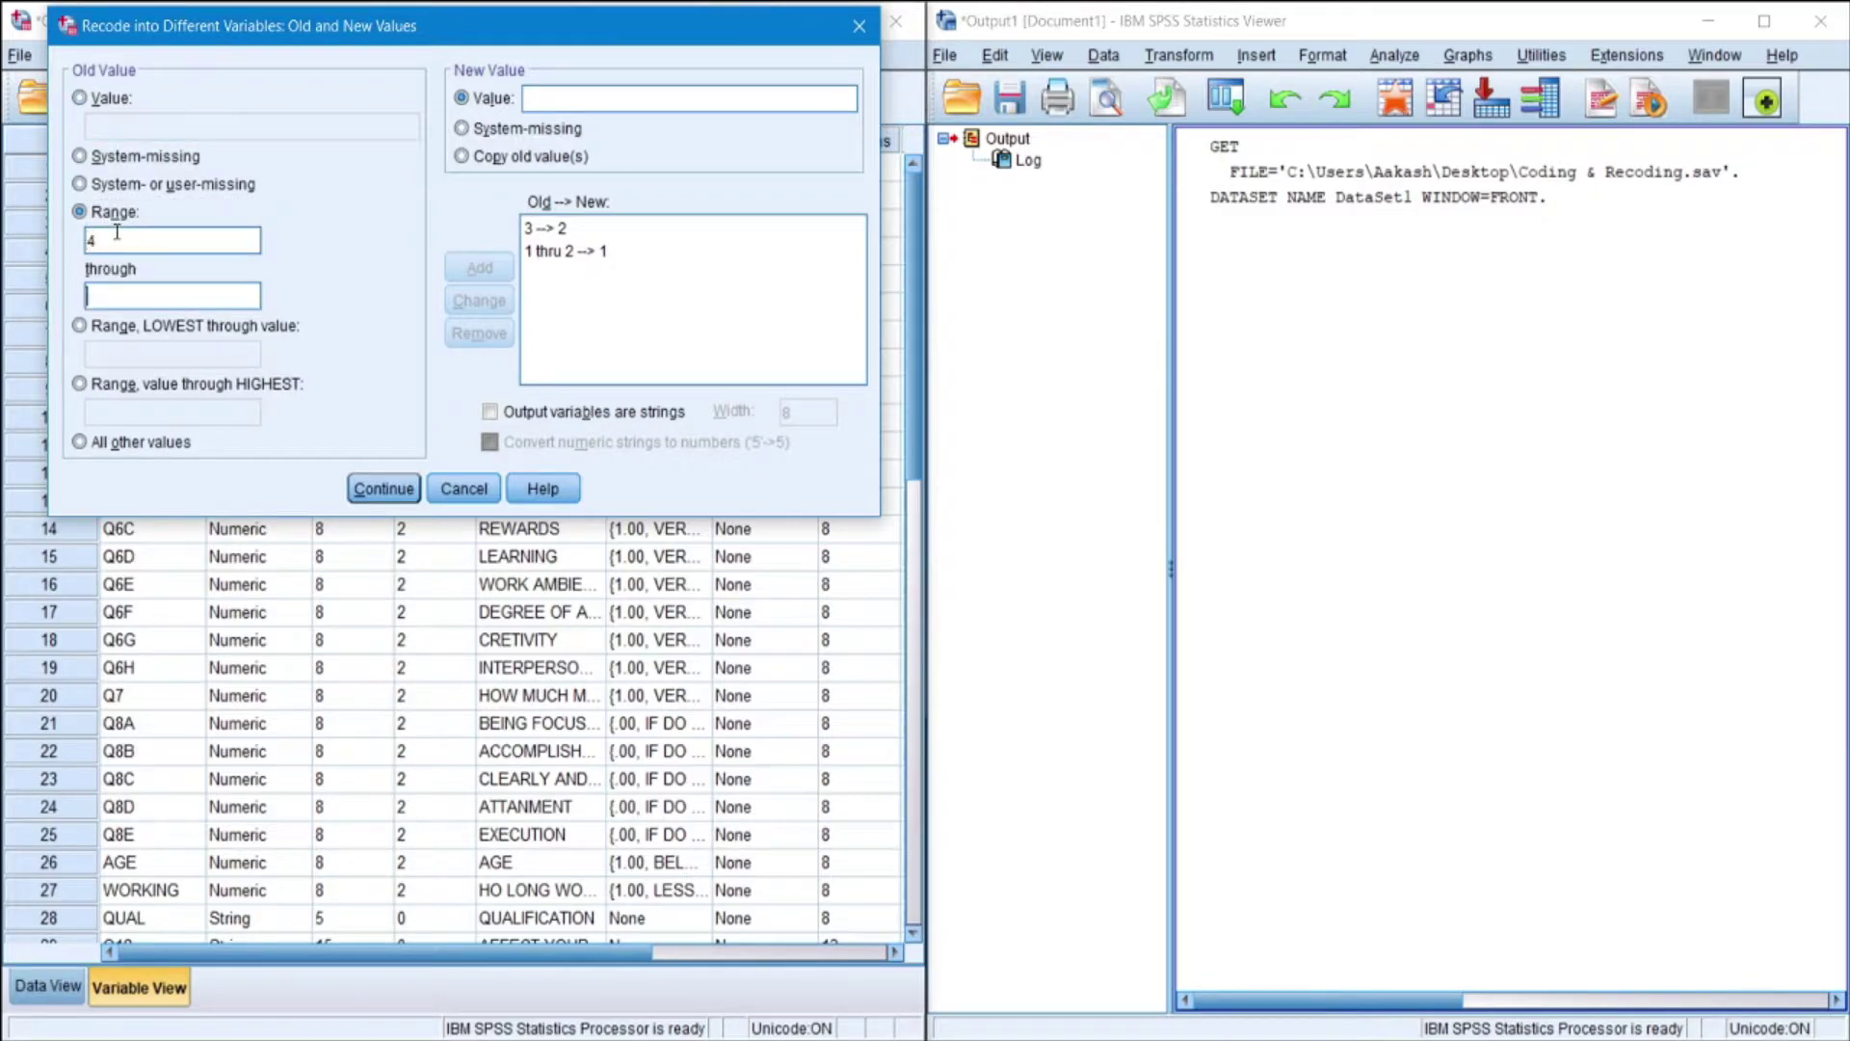
{"action": "left_click", "coordinate": [554, 103]}
{"action": "type", "text": "3"}
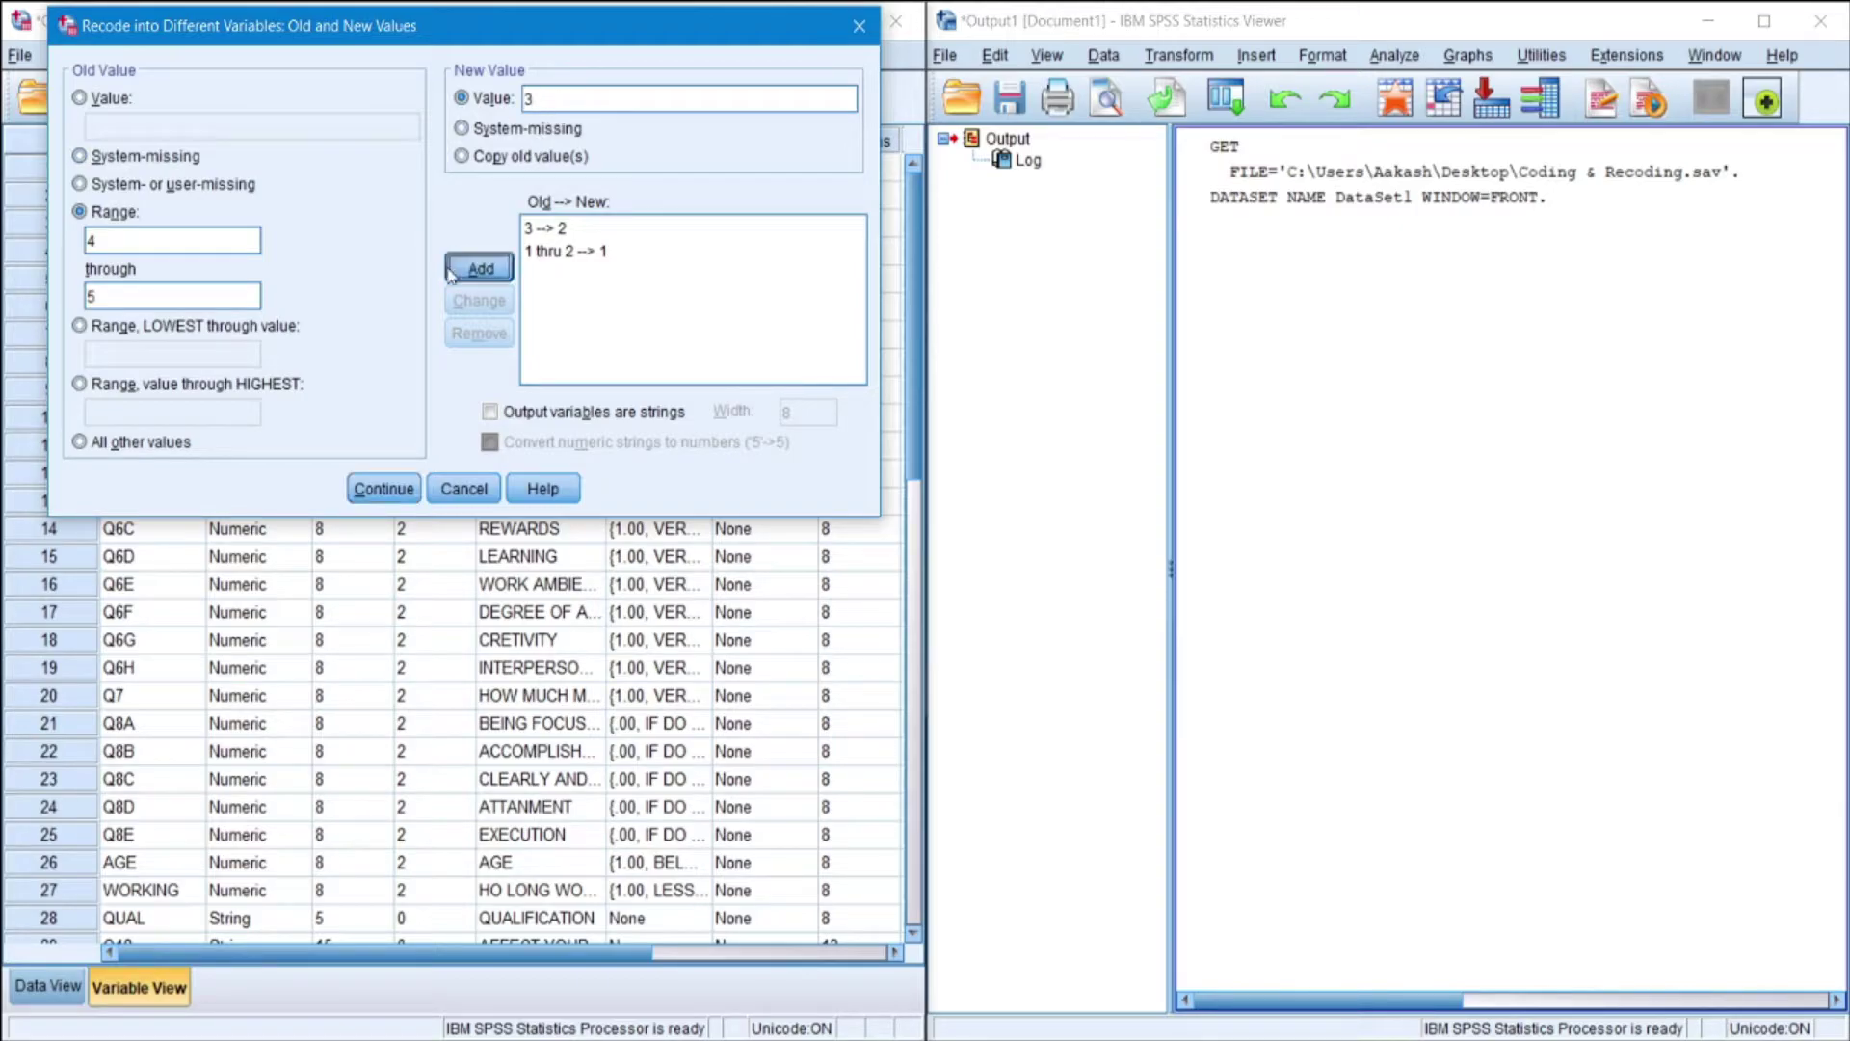
{"action": "left_click", "coordinate": [479, 269]}
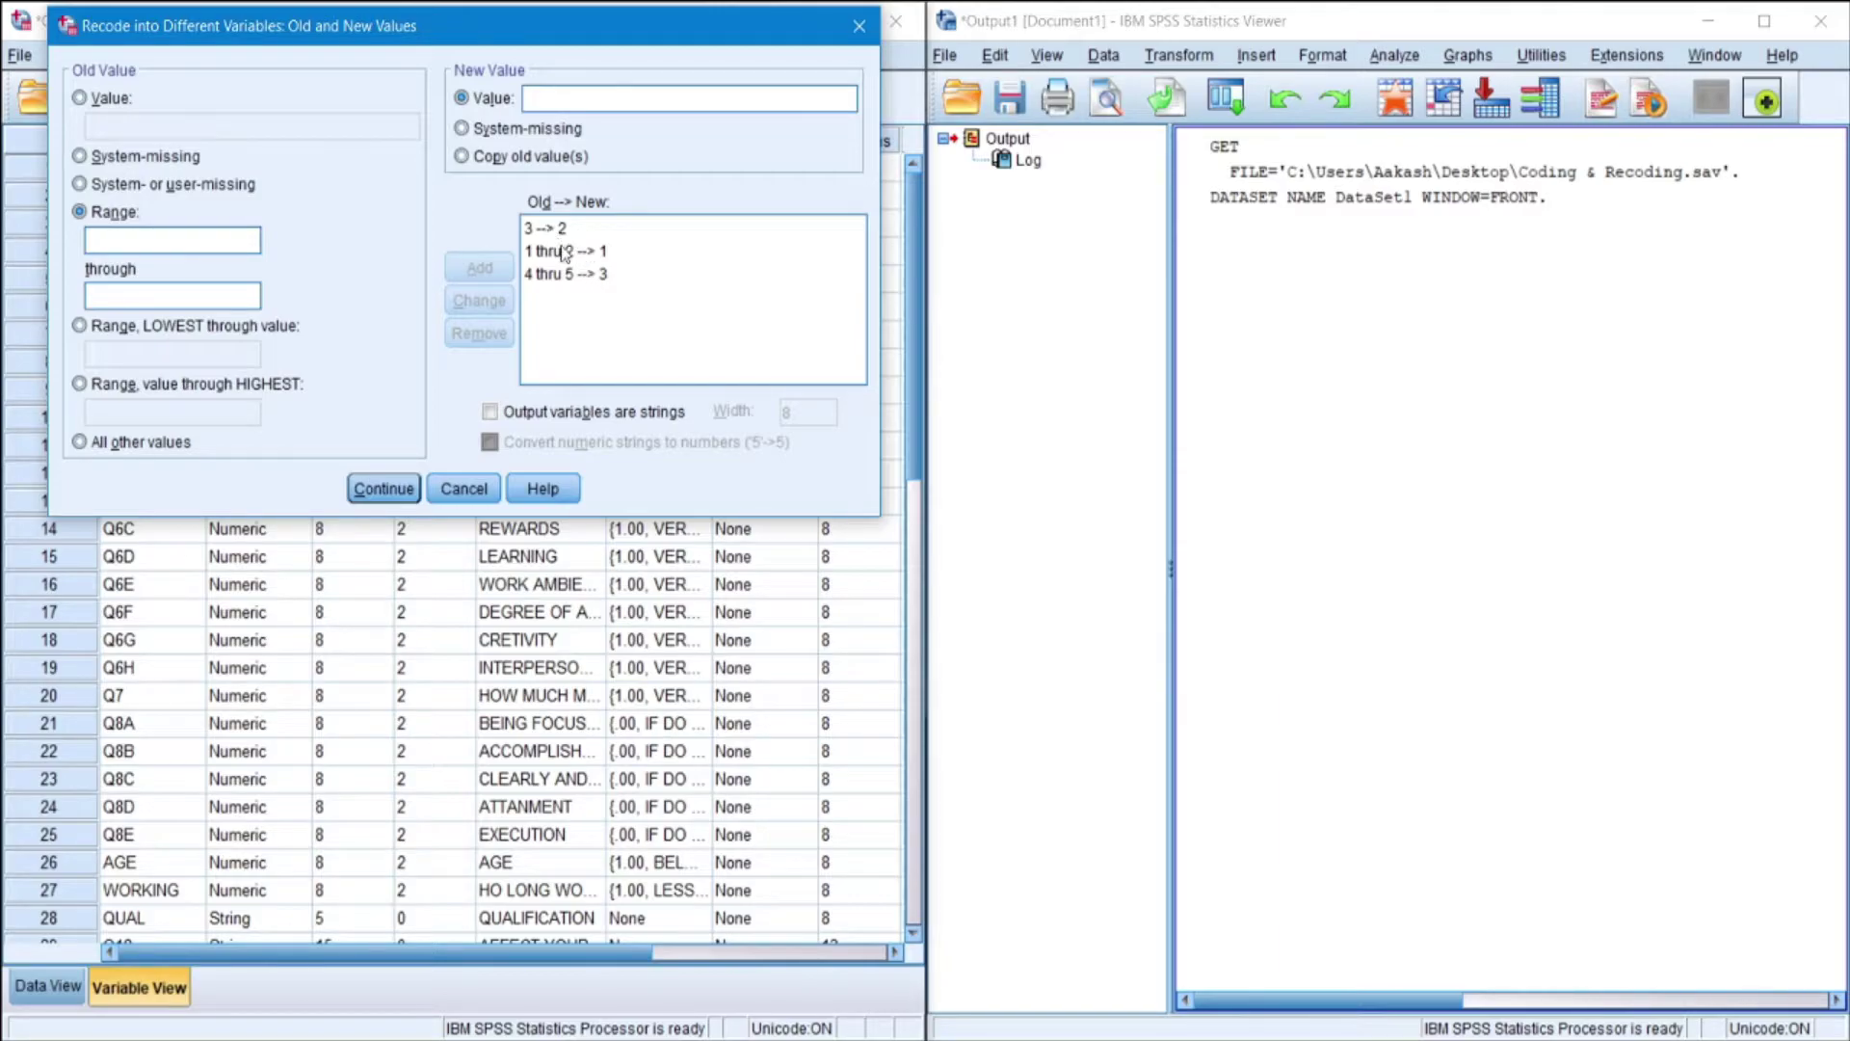
Run the recode and check Age_Recoded and its Age Bracket label in Variable View
{"action": "left_click", "coordinate": [383, 489]}
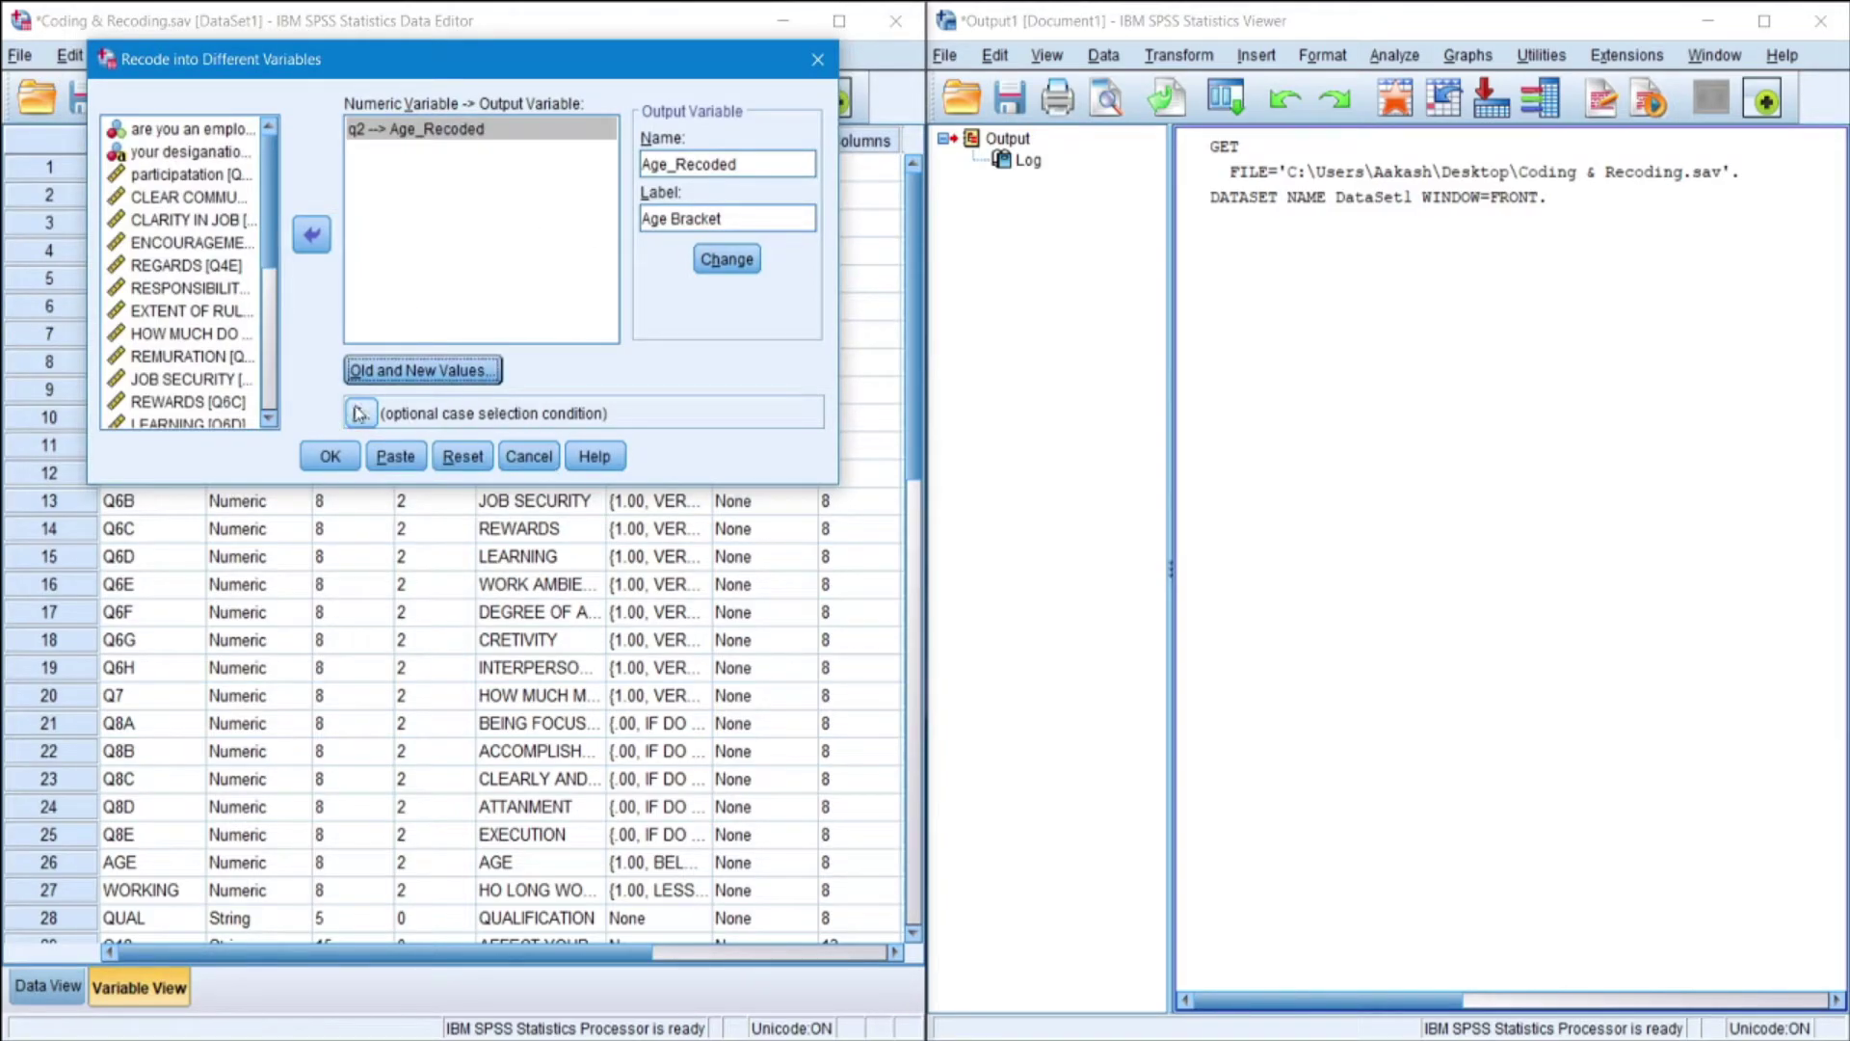
{"action": "left_click", "coordinate": [330, 456]}
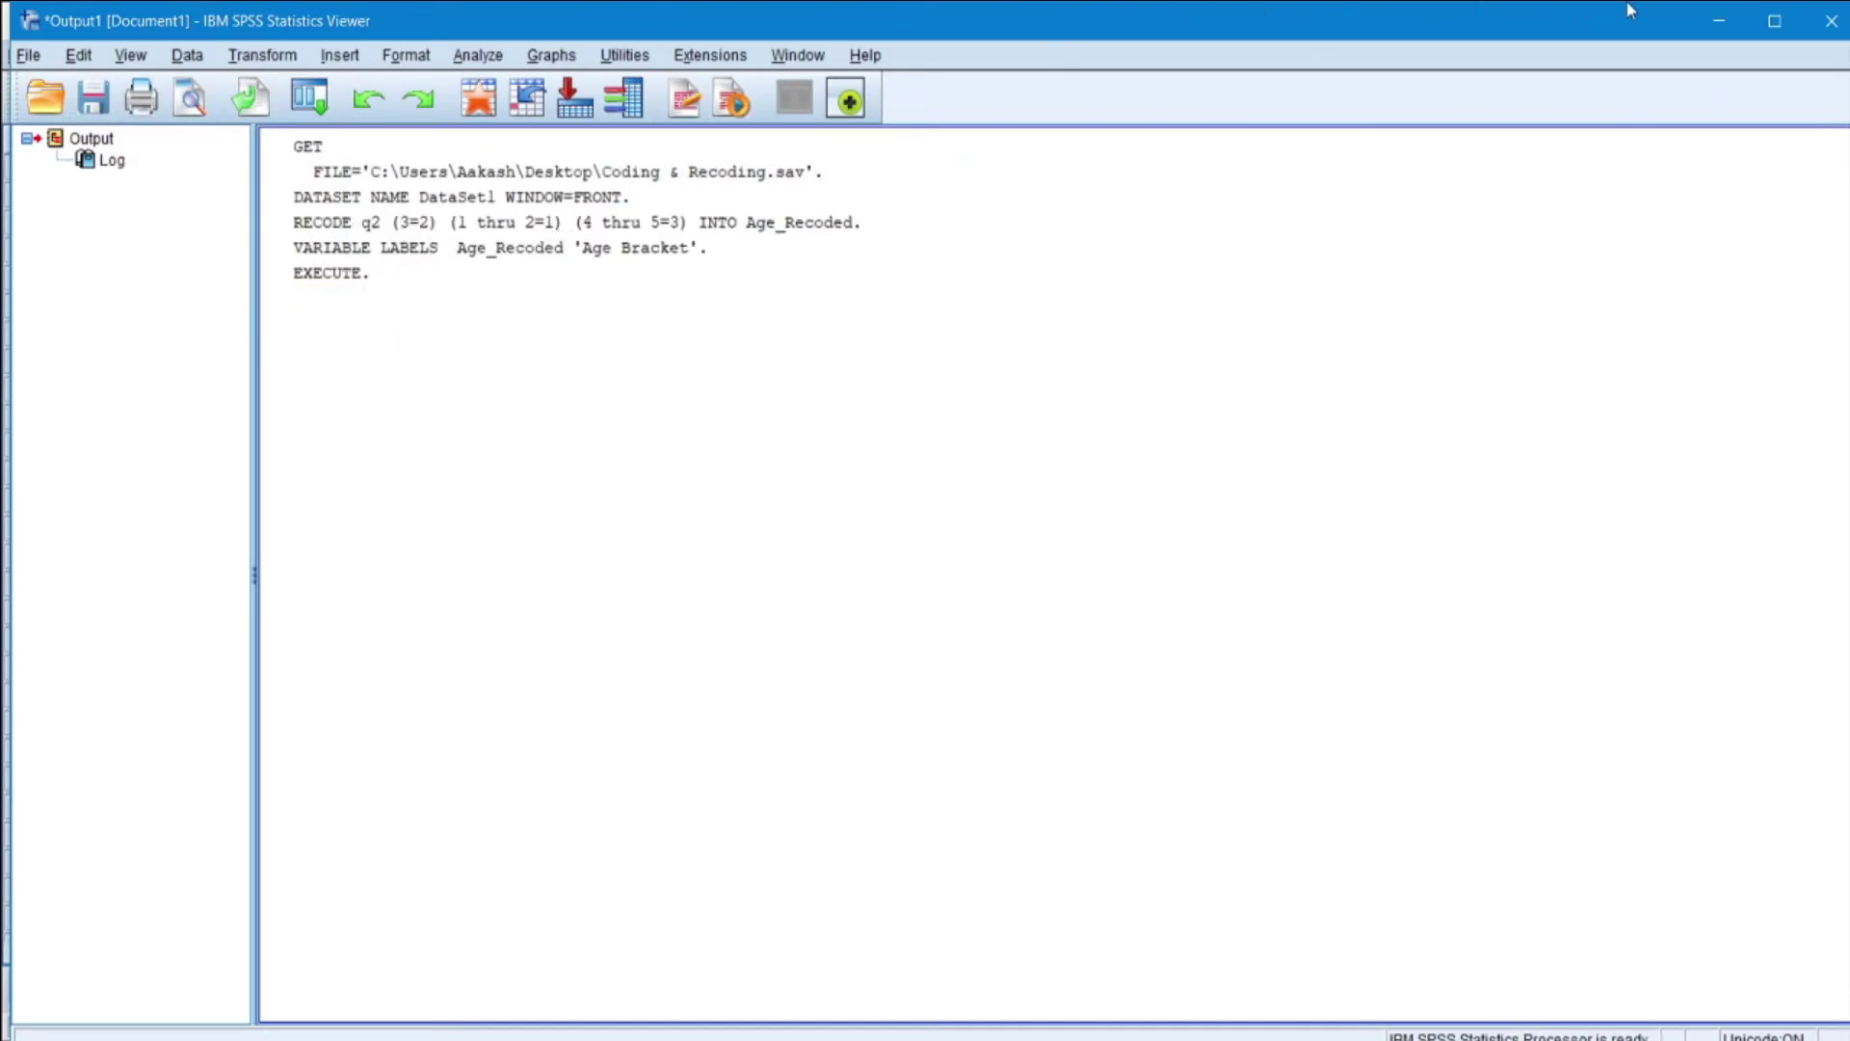
{"action": "left_click", "coordinate": [1719, 19]}
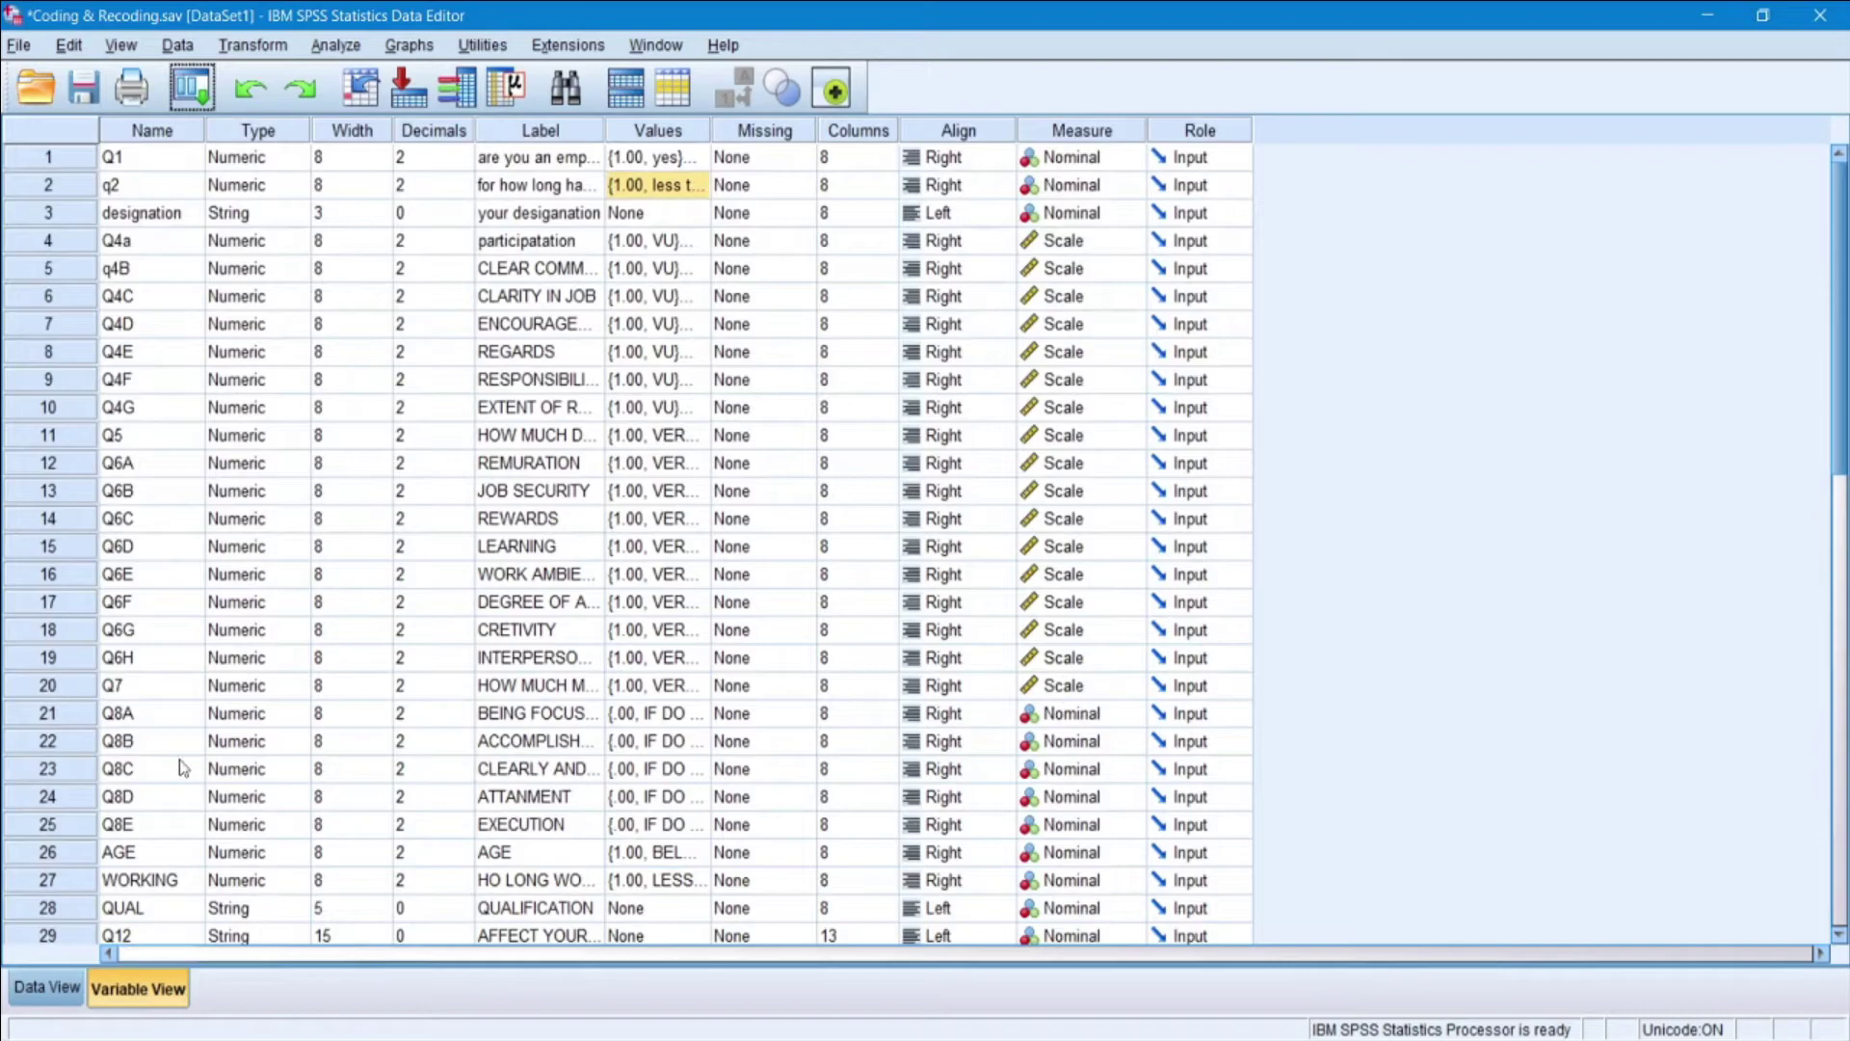
{"action": "scroll", "coordinate": [179, 759], "scroll_direction": "down", "scroll_amount": 3}
{"action": "left_click", "coordinate": [152, 713]}
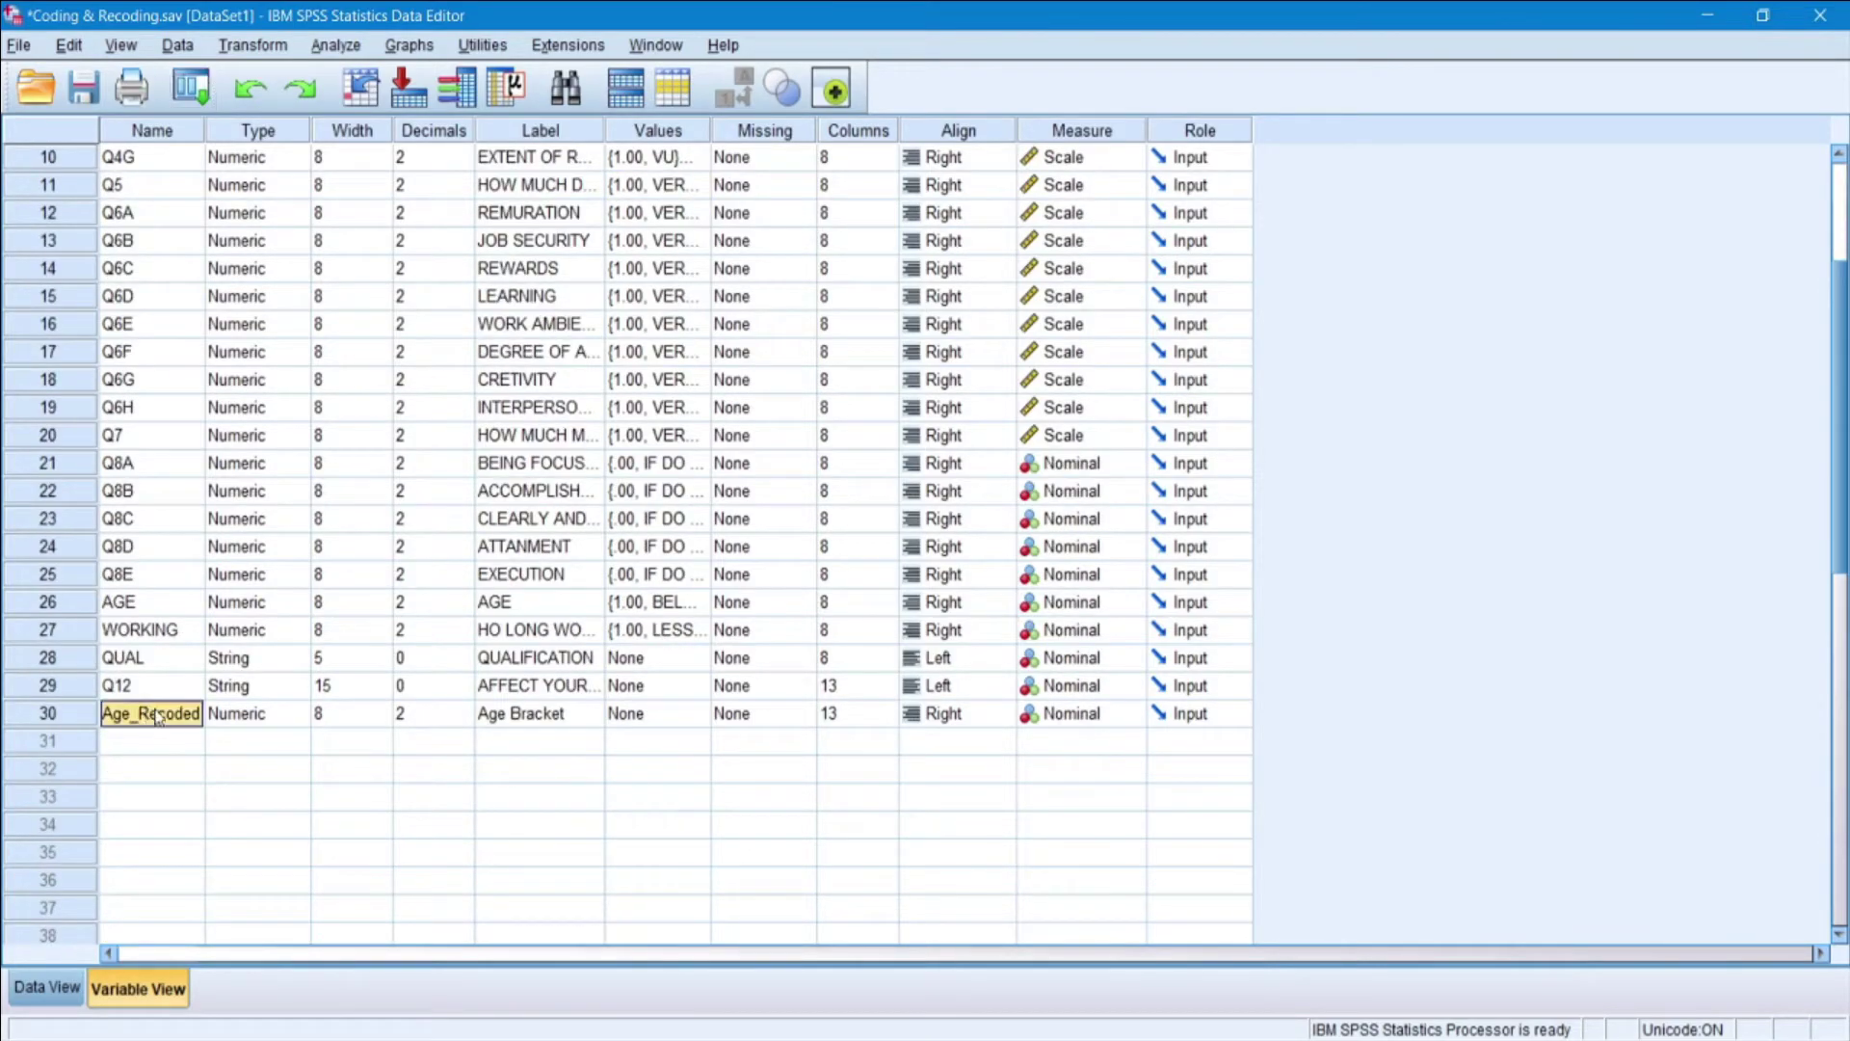
{"action": "left_click", "coordinate": [526, 711]}
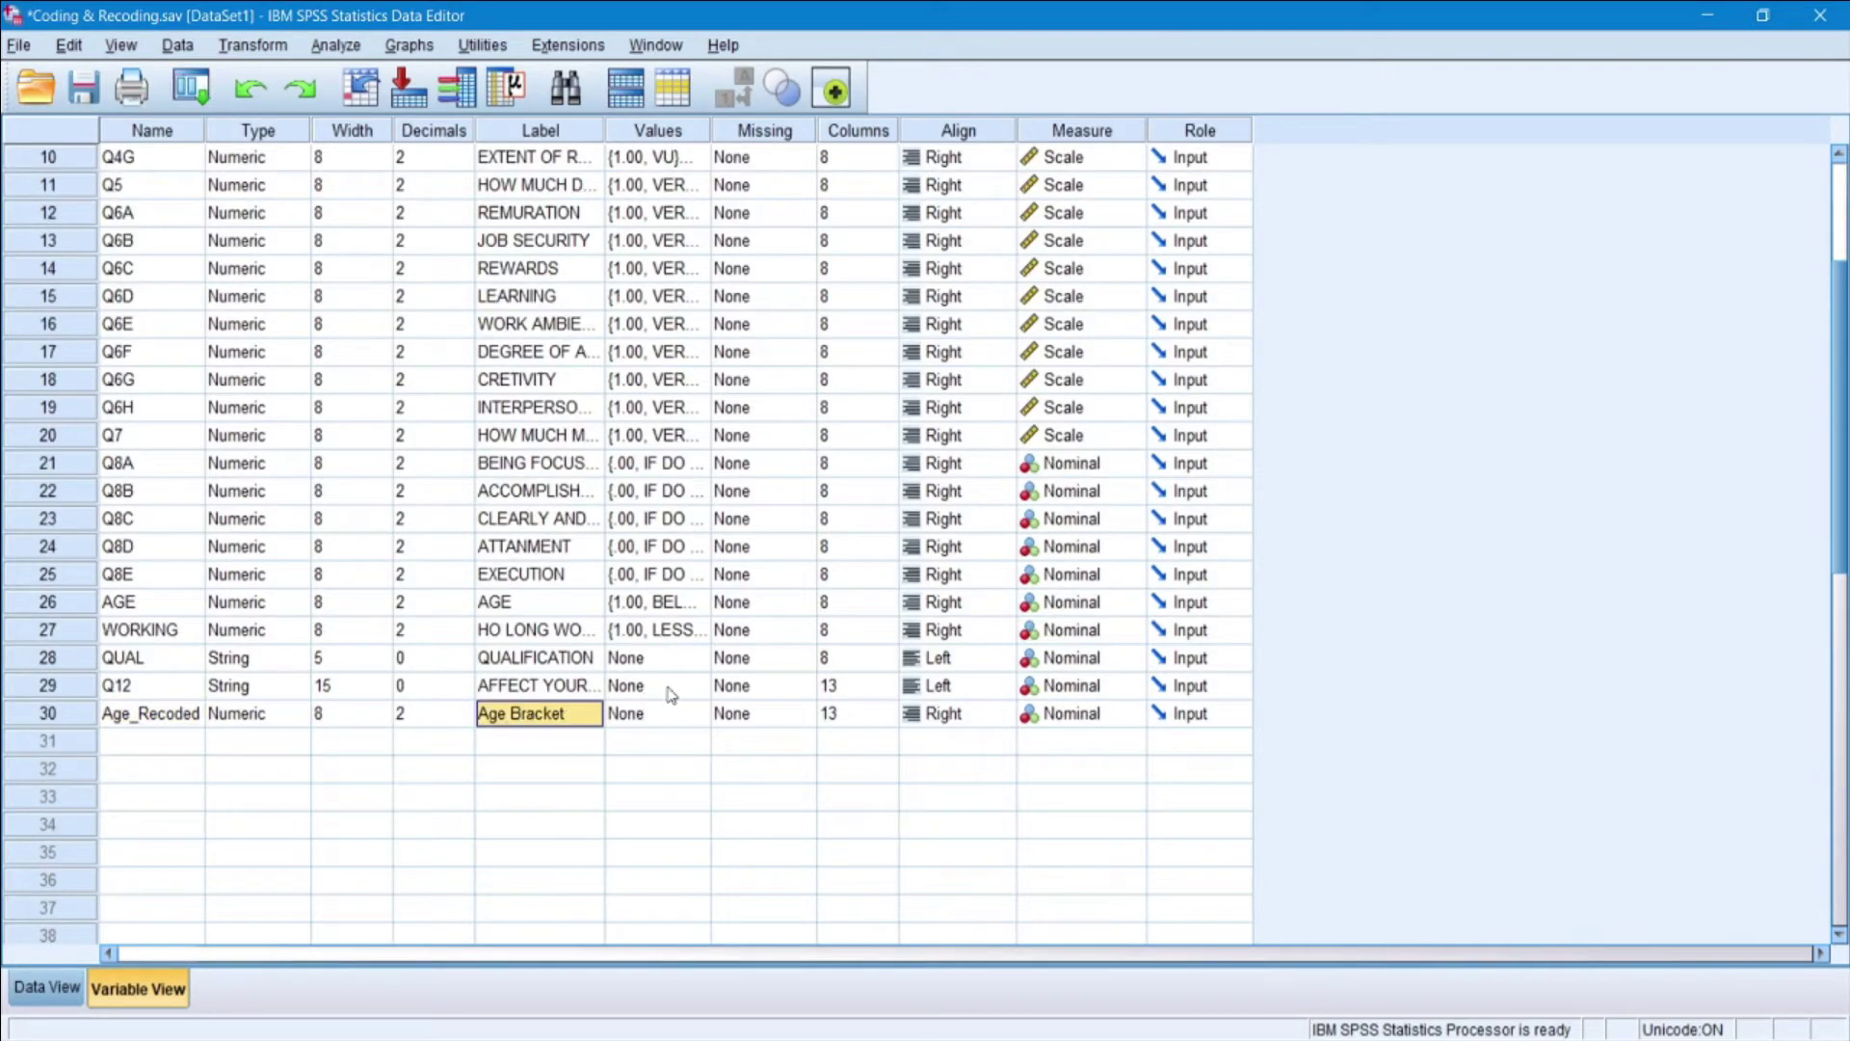
Inspect the new Age_Recoded values 1–3 in Data View
{"action": "left_click", "coordinate": [75, 985]}
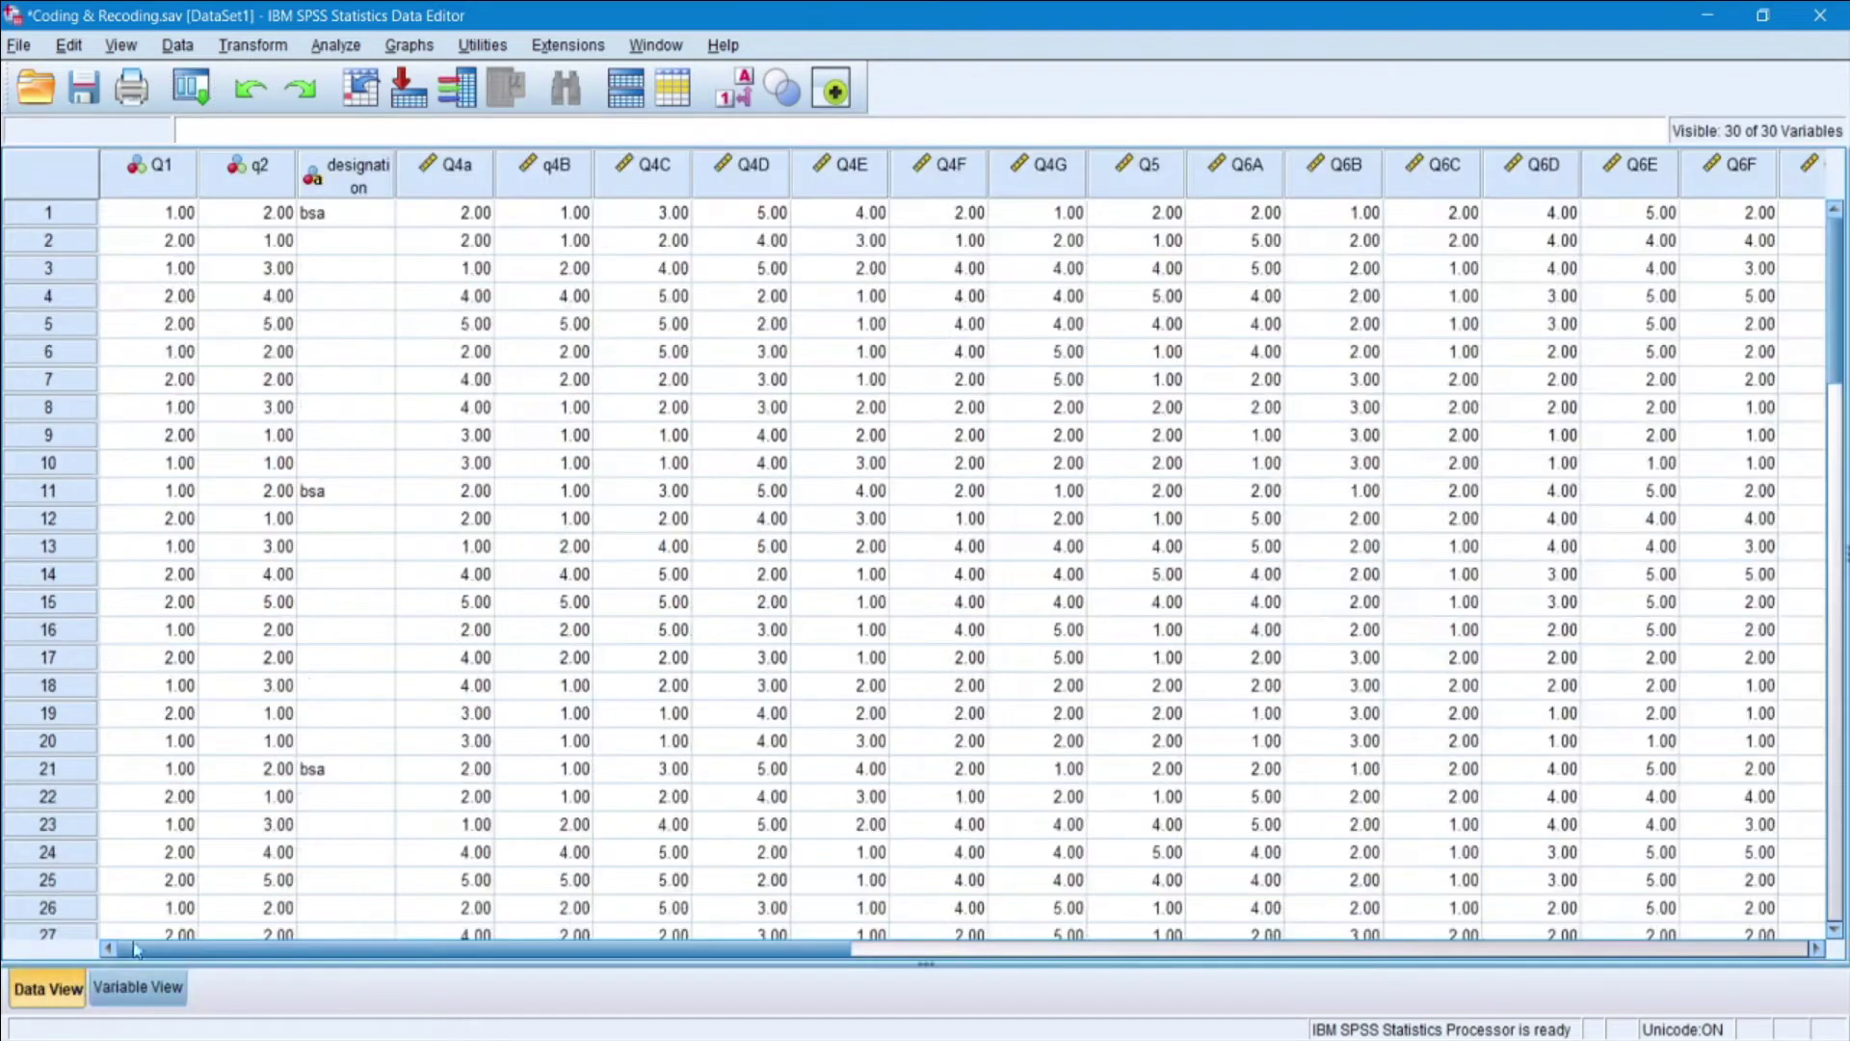
{"action": "left_click_drag", "start_coordinate": [747, 949], "coordinate": [1546, 923]}
{"action": "scroll", "coordinate": [1546, 923], "scroll_direction": "down", "scroll_amount": 1}
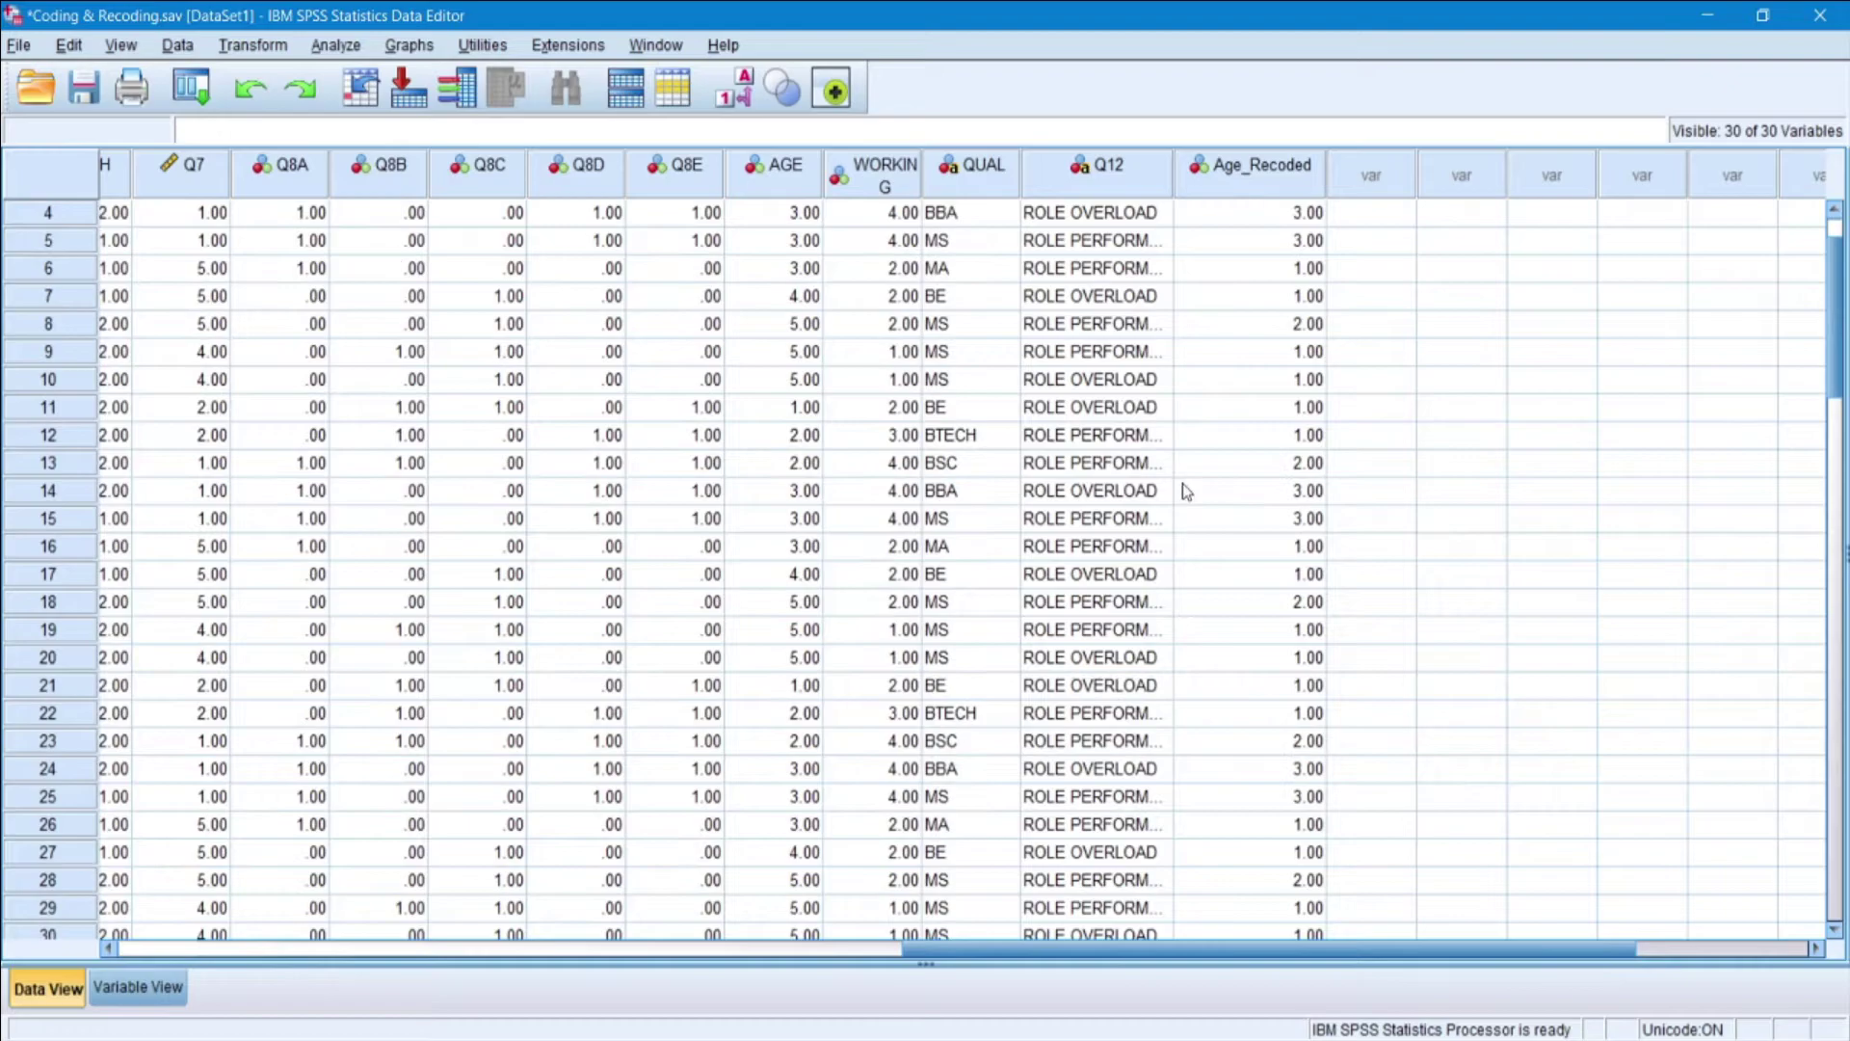
{"action": "scroll", "coordinate": [1190, 482], "scroll_direction": "down", "scroll_amount": 3}
{"action": "scroll", "coordinate": [1191, 481], "scroll_direction": "up", "scroll_amount": 4}
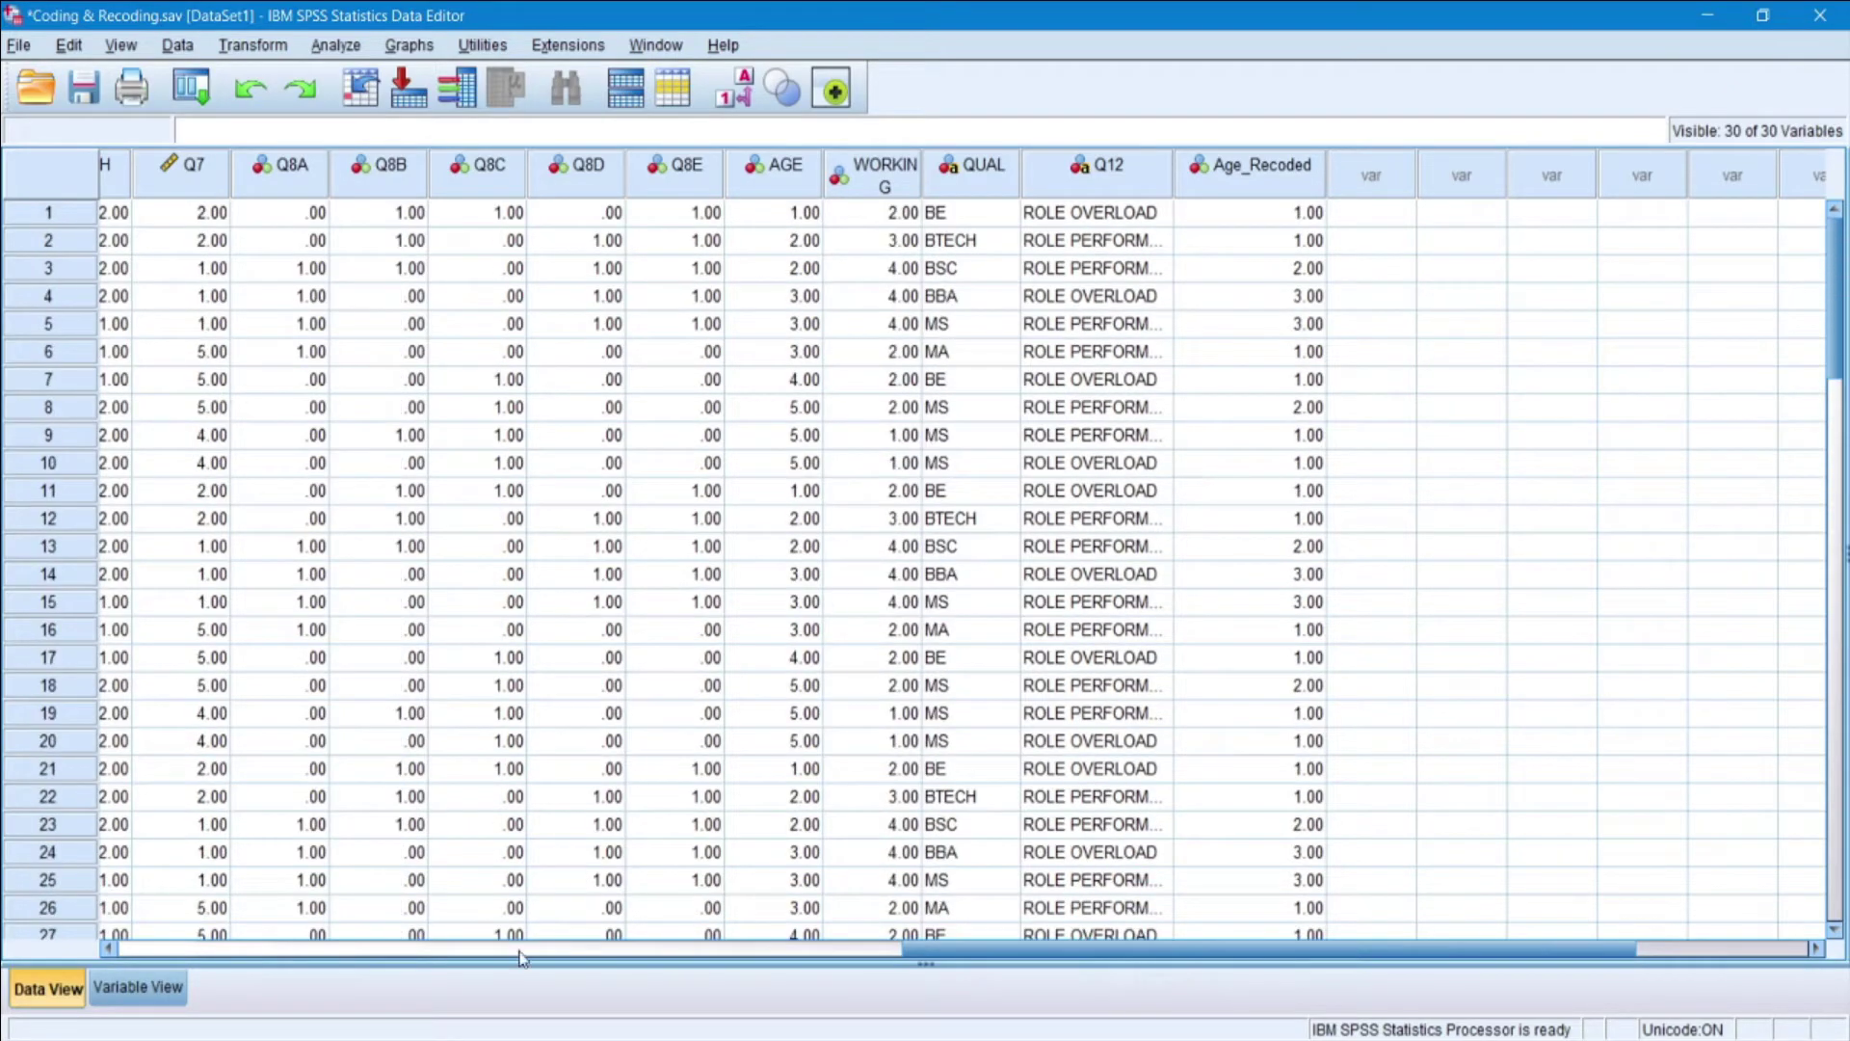
Give Age_Recoded the value label Kids for value 1
{"action": "left_click", "coordinate": [138, 986]}
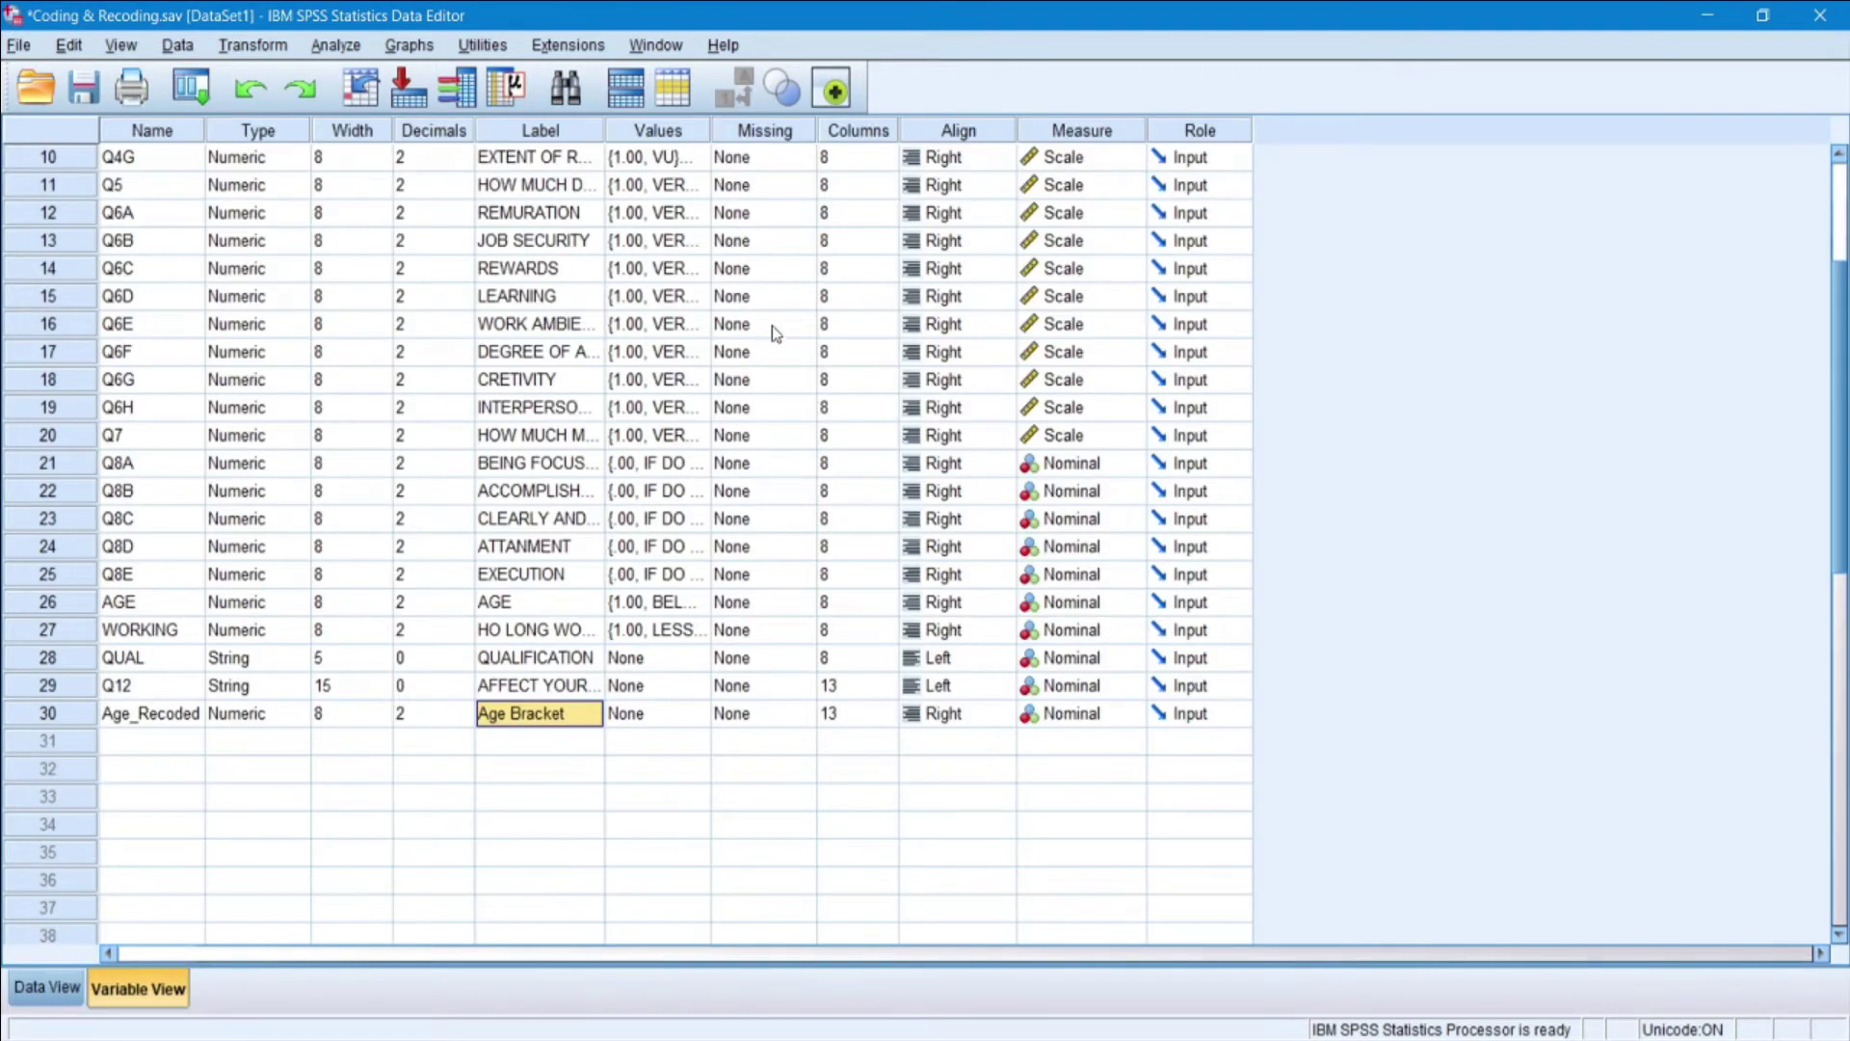
{"action": "double_click", "coordinate": [691, 718]}
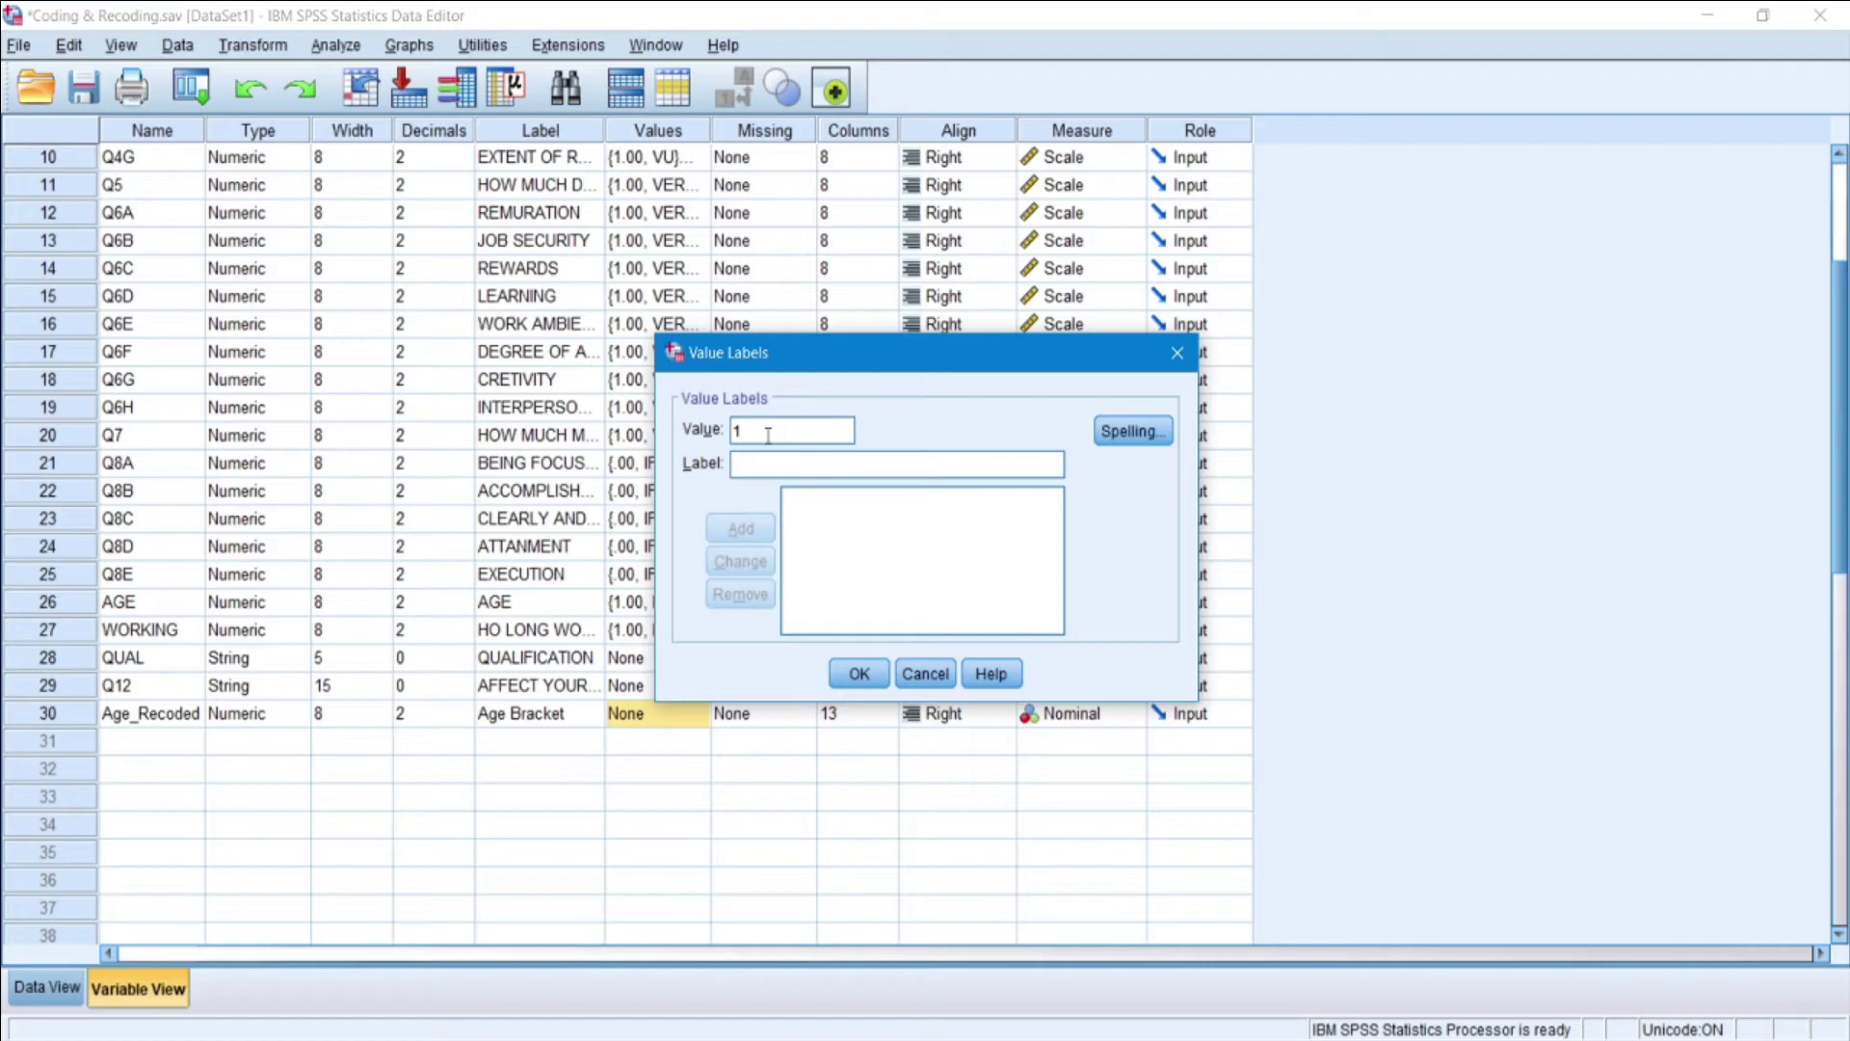
{"action": "key", "text": "Tab"}
{"action": "type", "text": "Kids"}
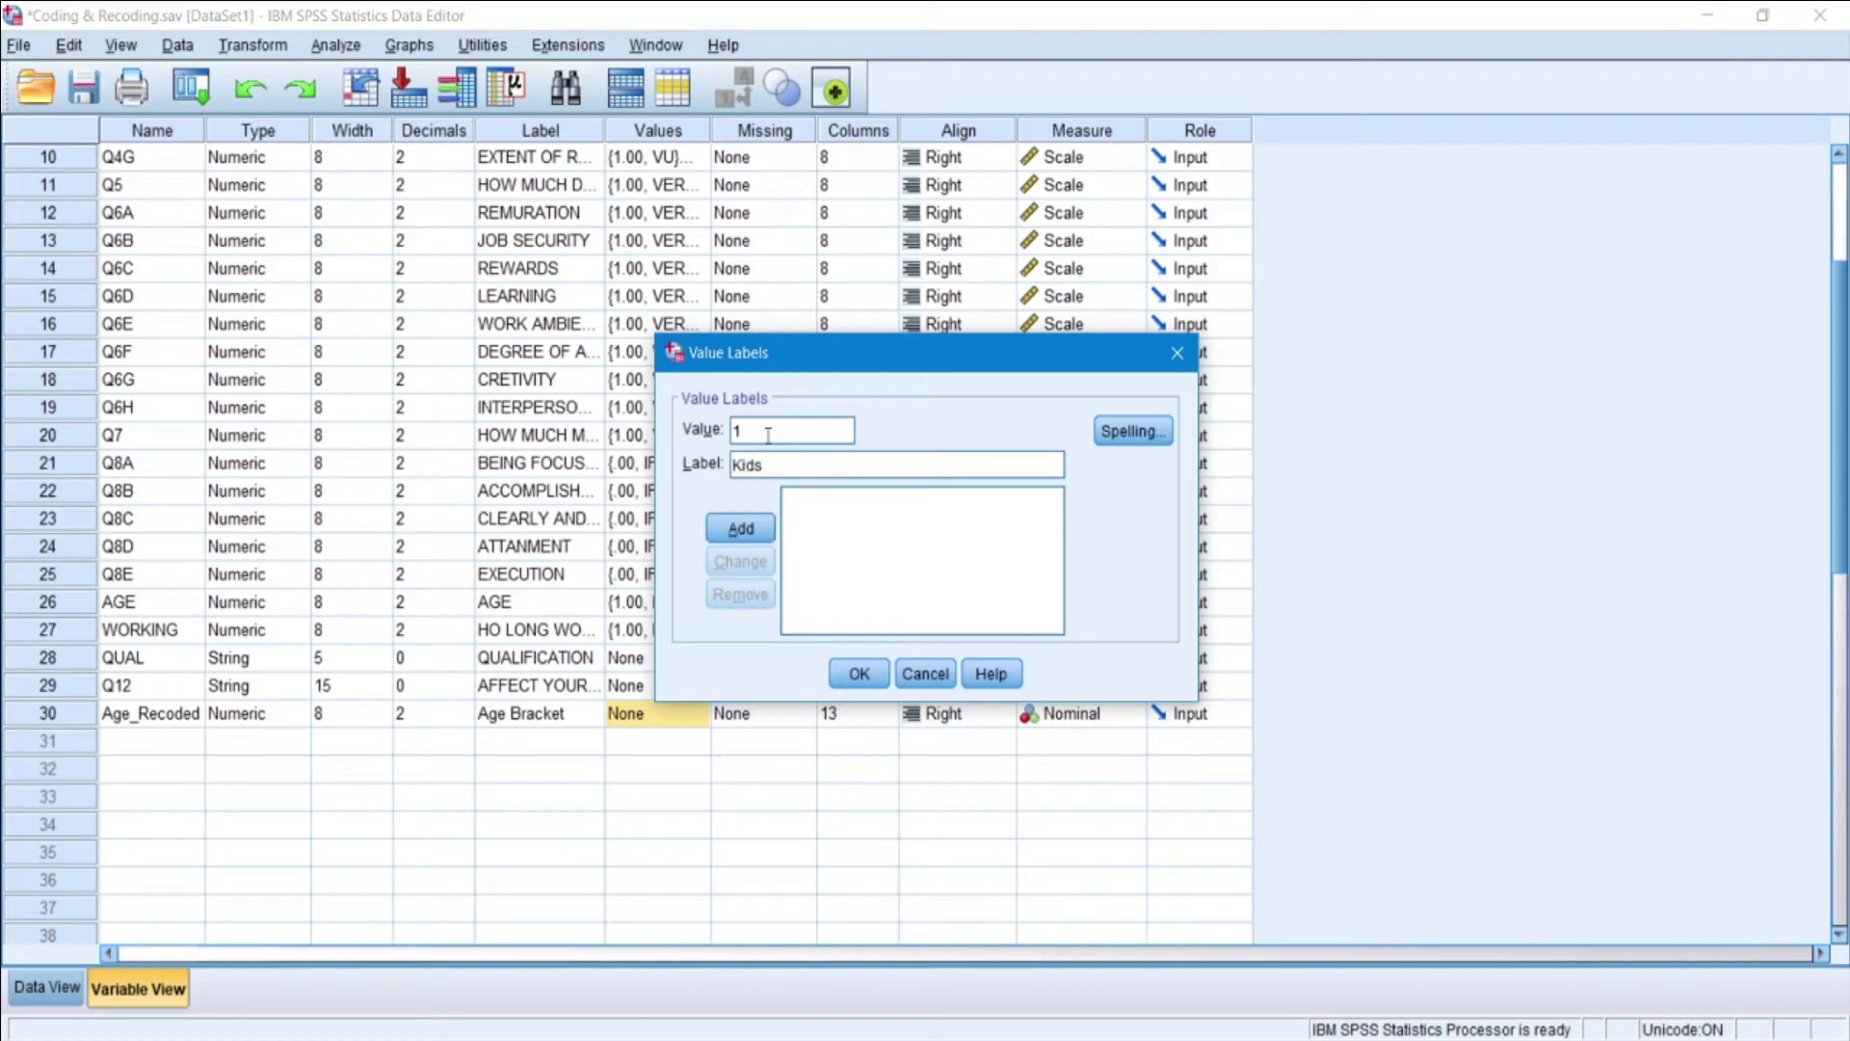
{"action": "left_click", "coordinate": [761, 520]}
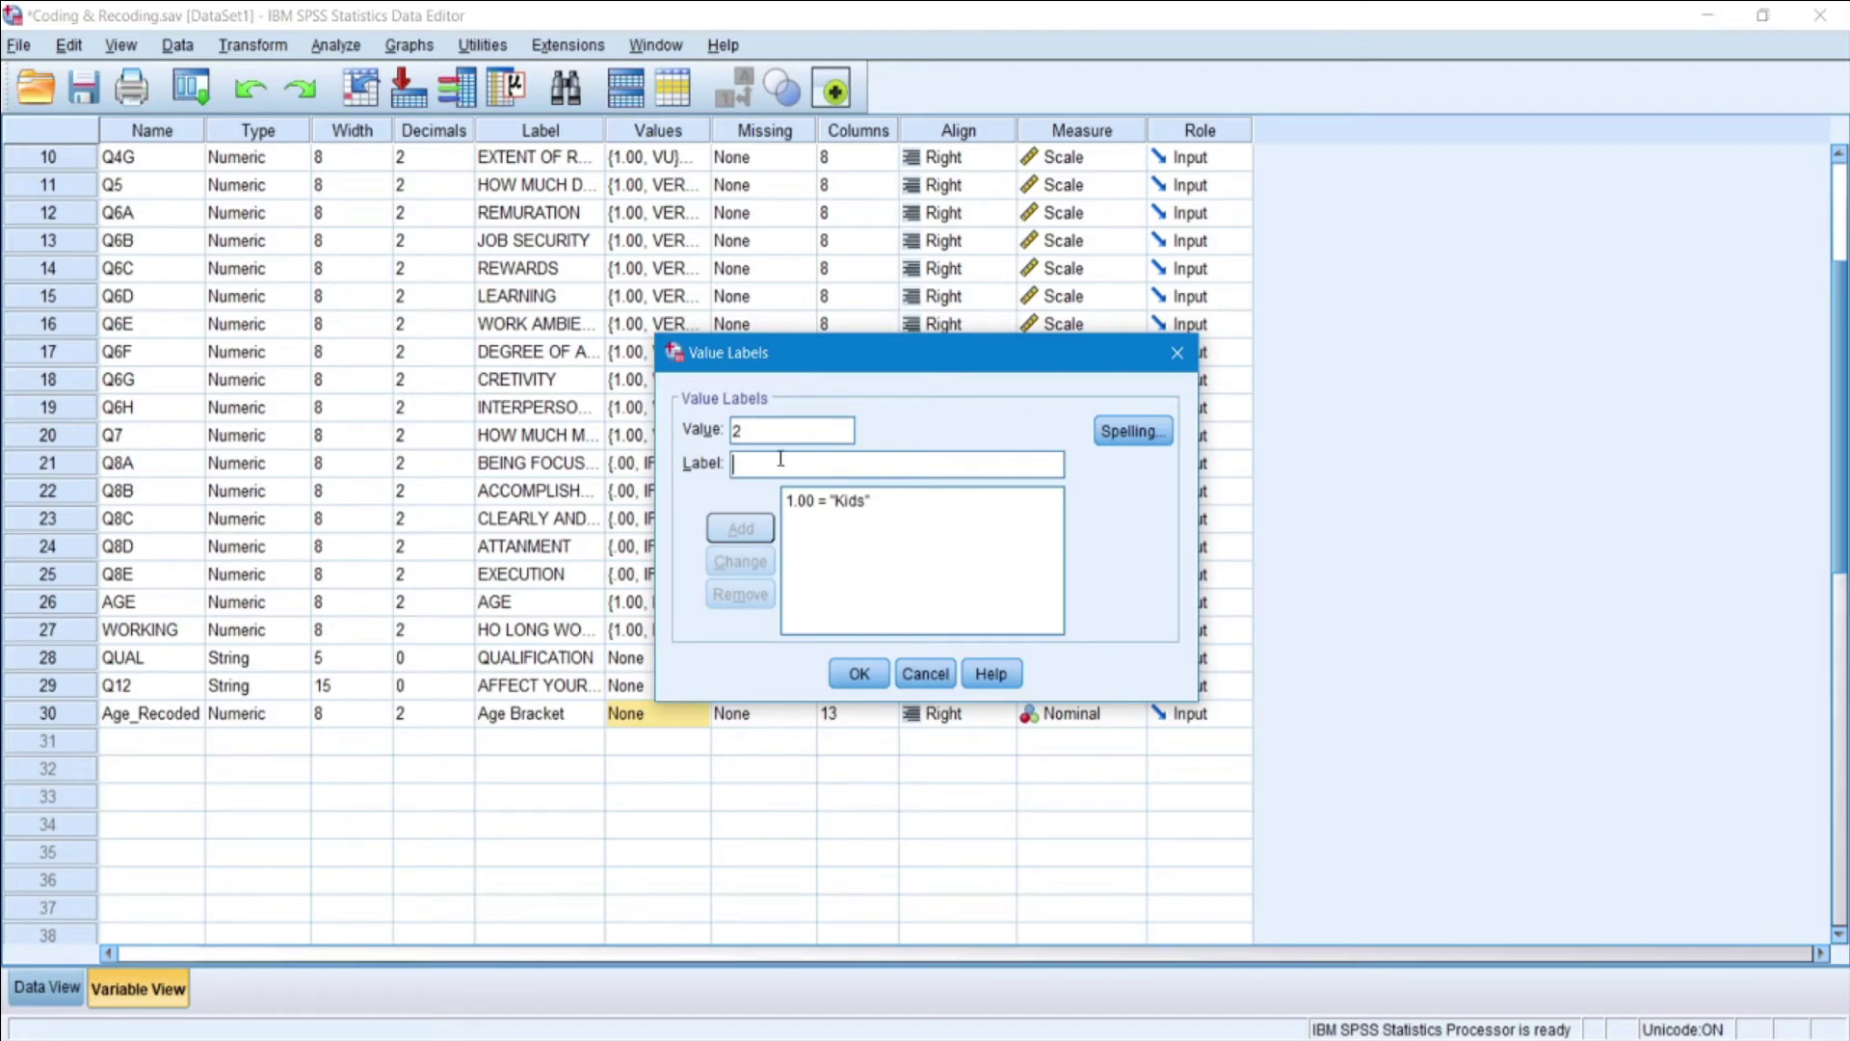
Add labels 2 = Children and 3 = Young Adults, then show Data View
{"action": "left_click", "coordinate": [781, 461]}
{"action": "type", "text": "Children"}
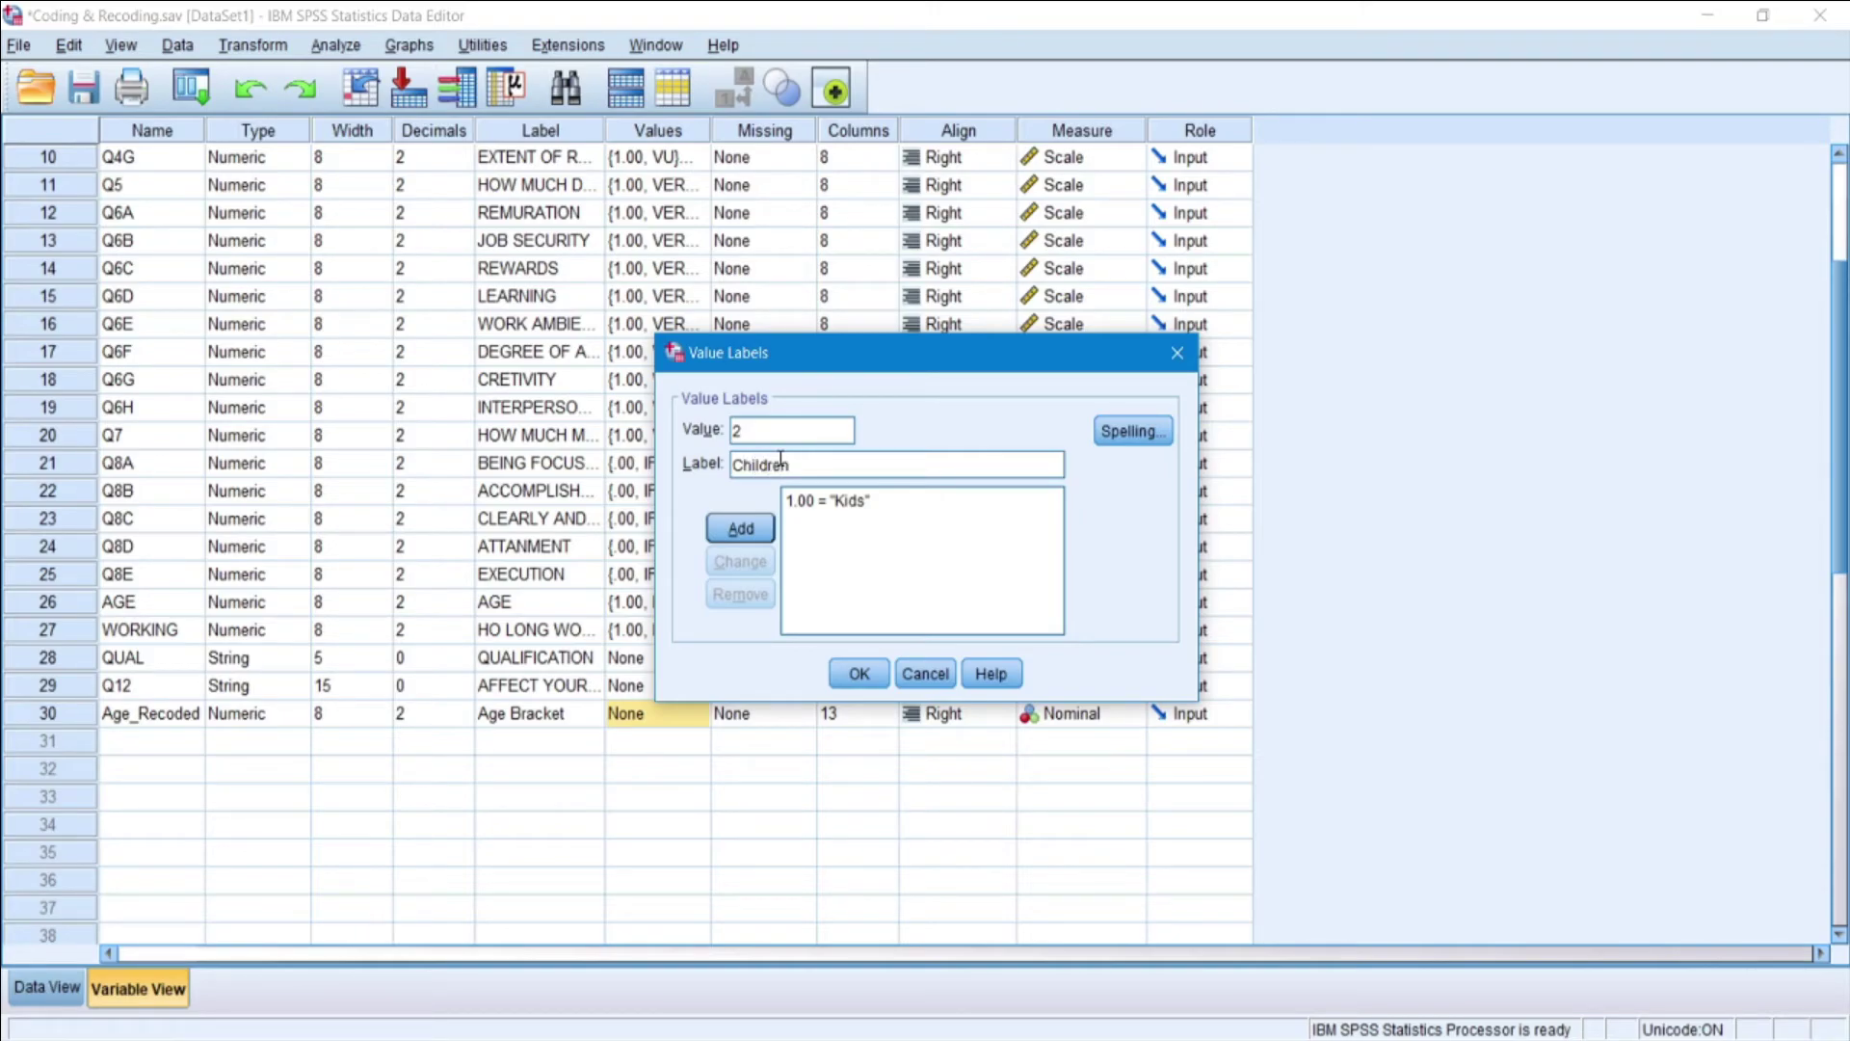
{"action": "left_click", "coordinate": [740, 529]}
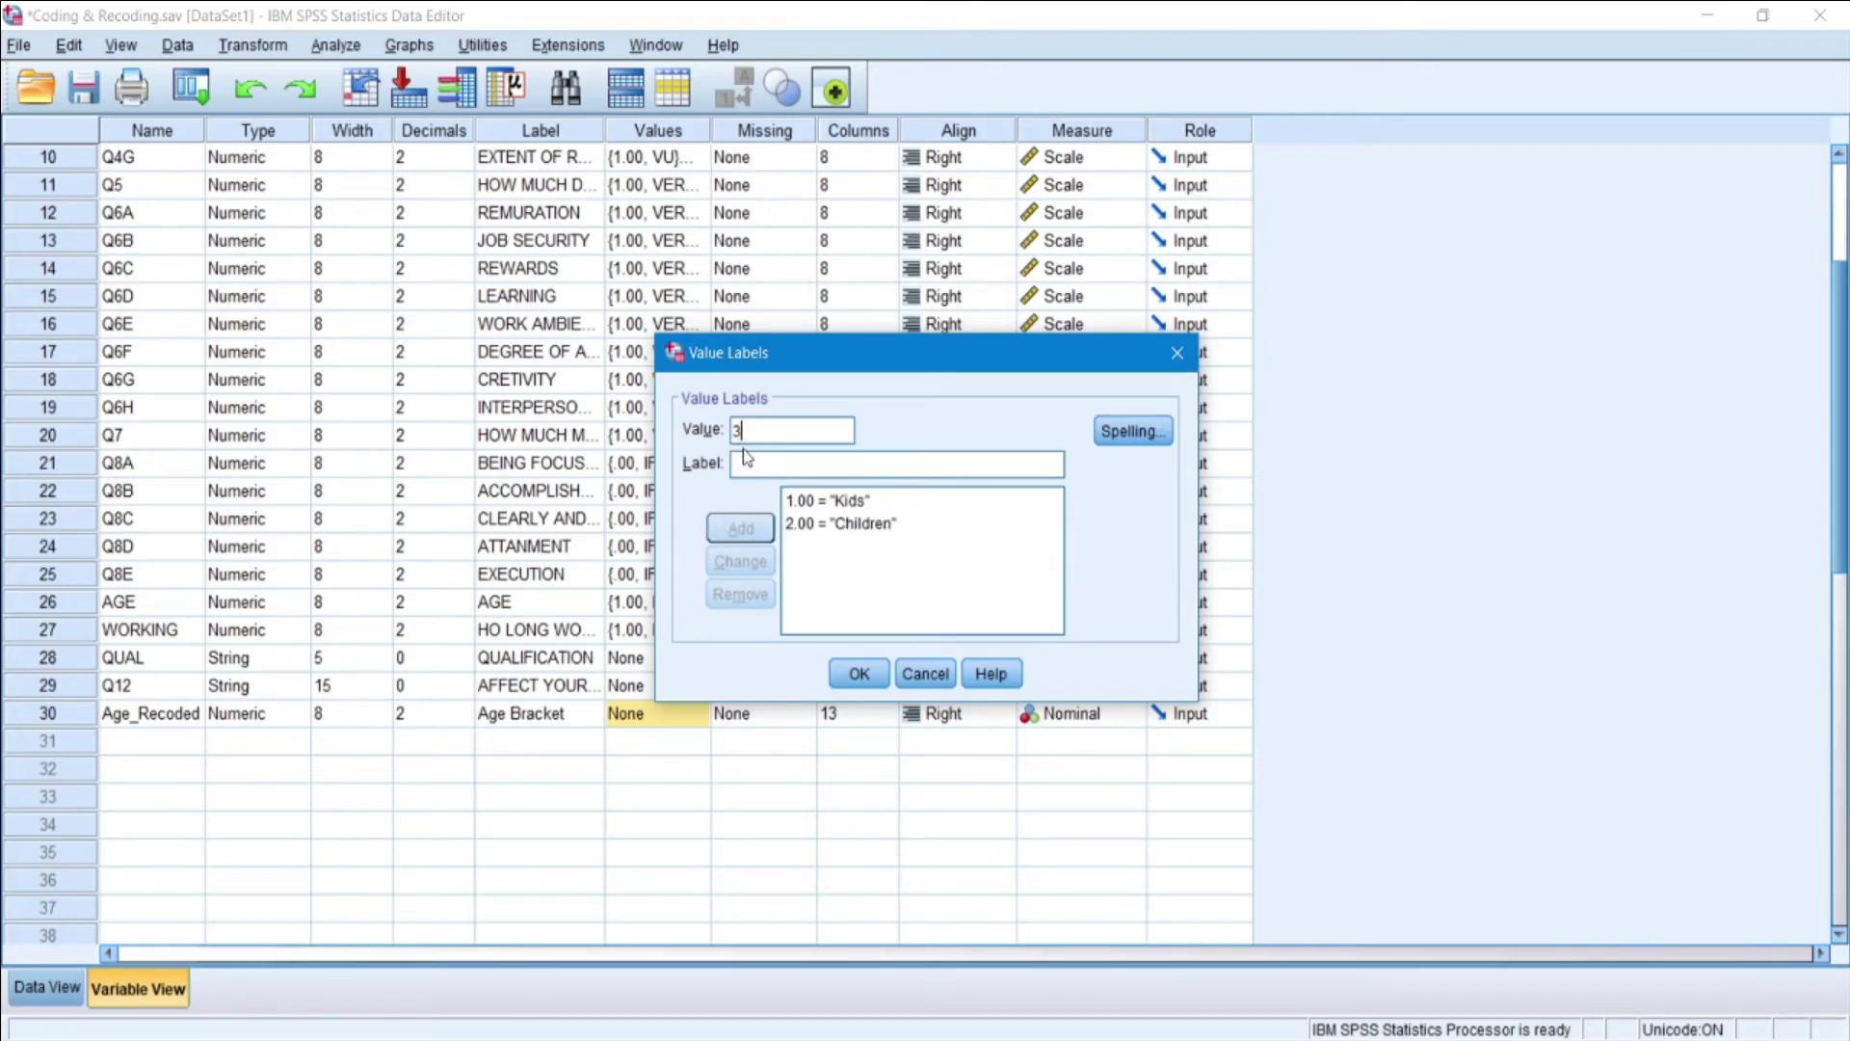
{"action": "type", "text": "Young Adu"}
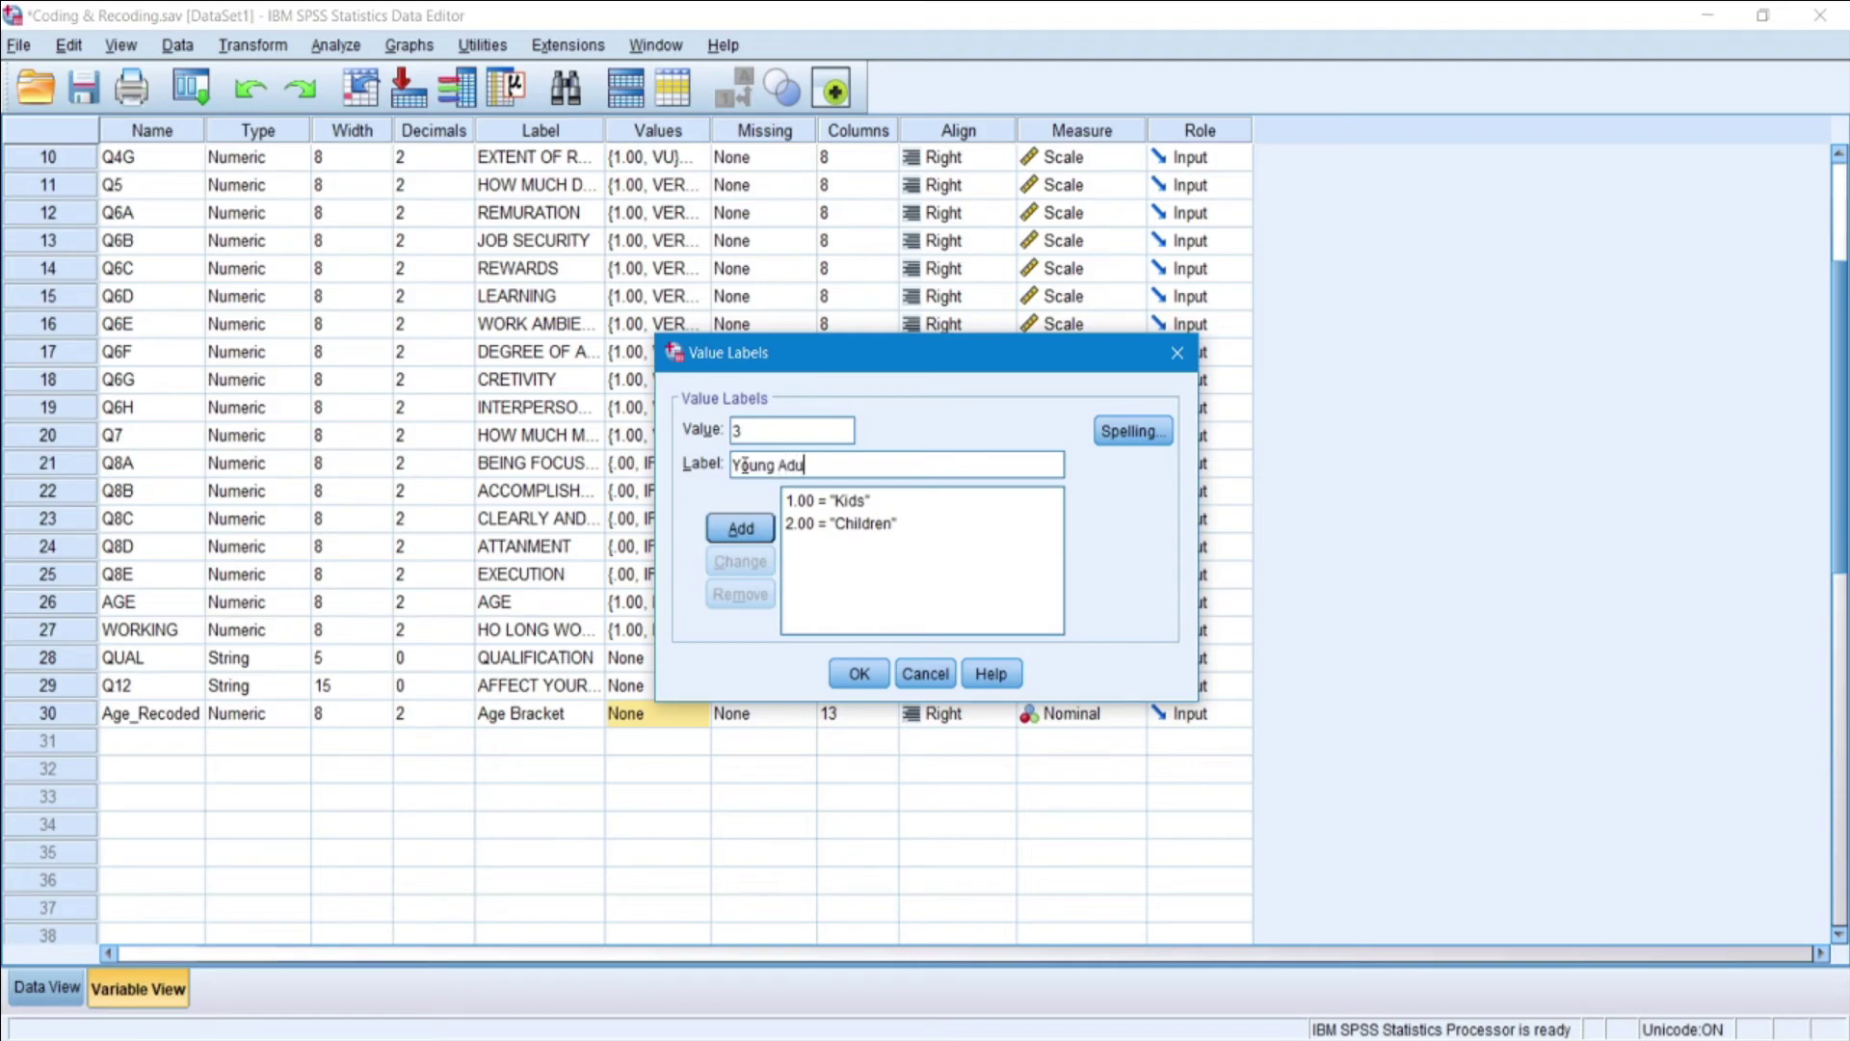
{"action": "type", "text": "lts"}
{"action": "left_click", "coordinate": [740, 528]}
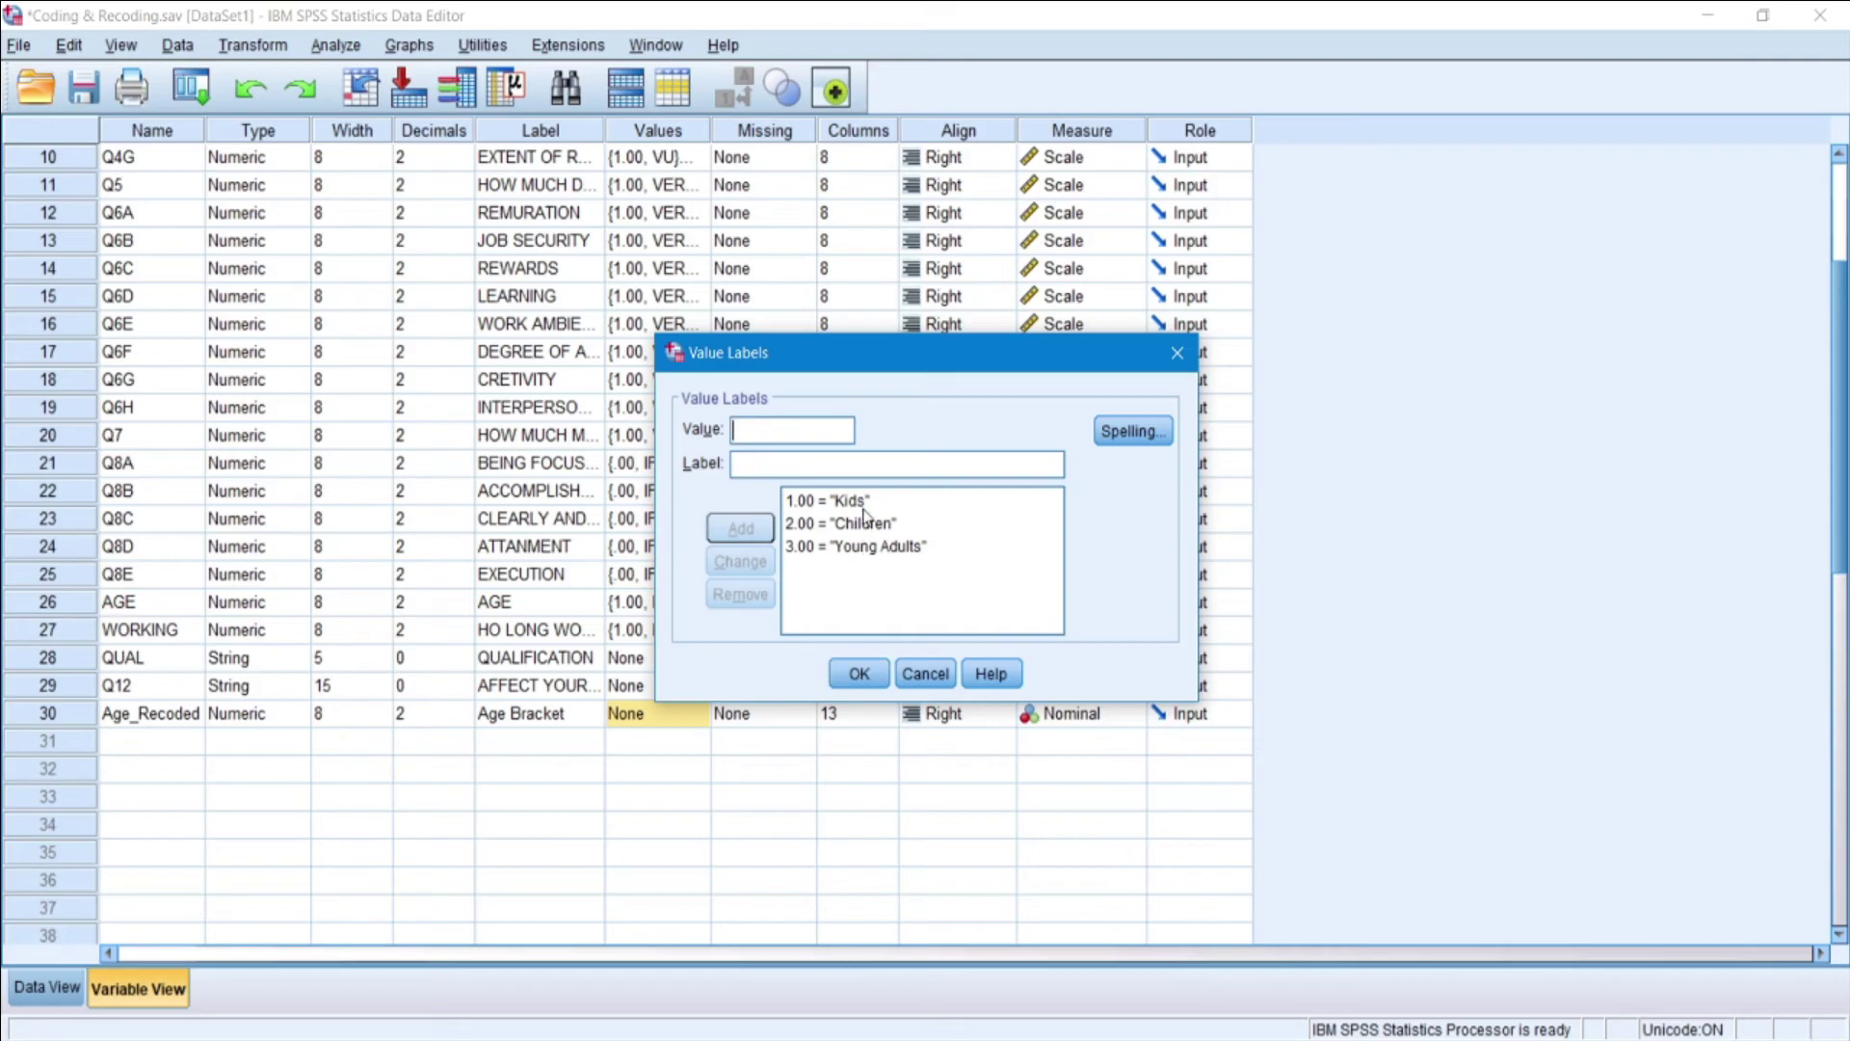
{"action": "left_click", "coordinate": [860, 673]}
{"action": "left_click", "coordinate": [45, 987]}
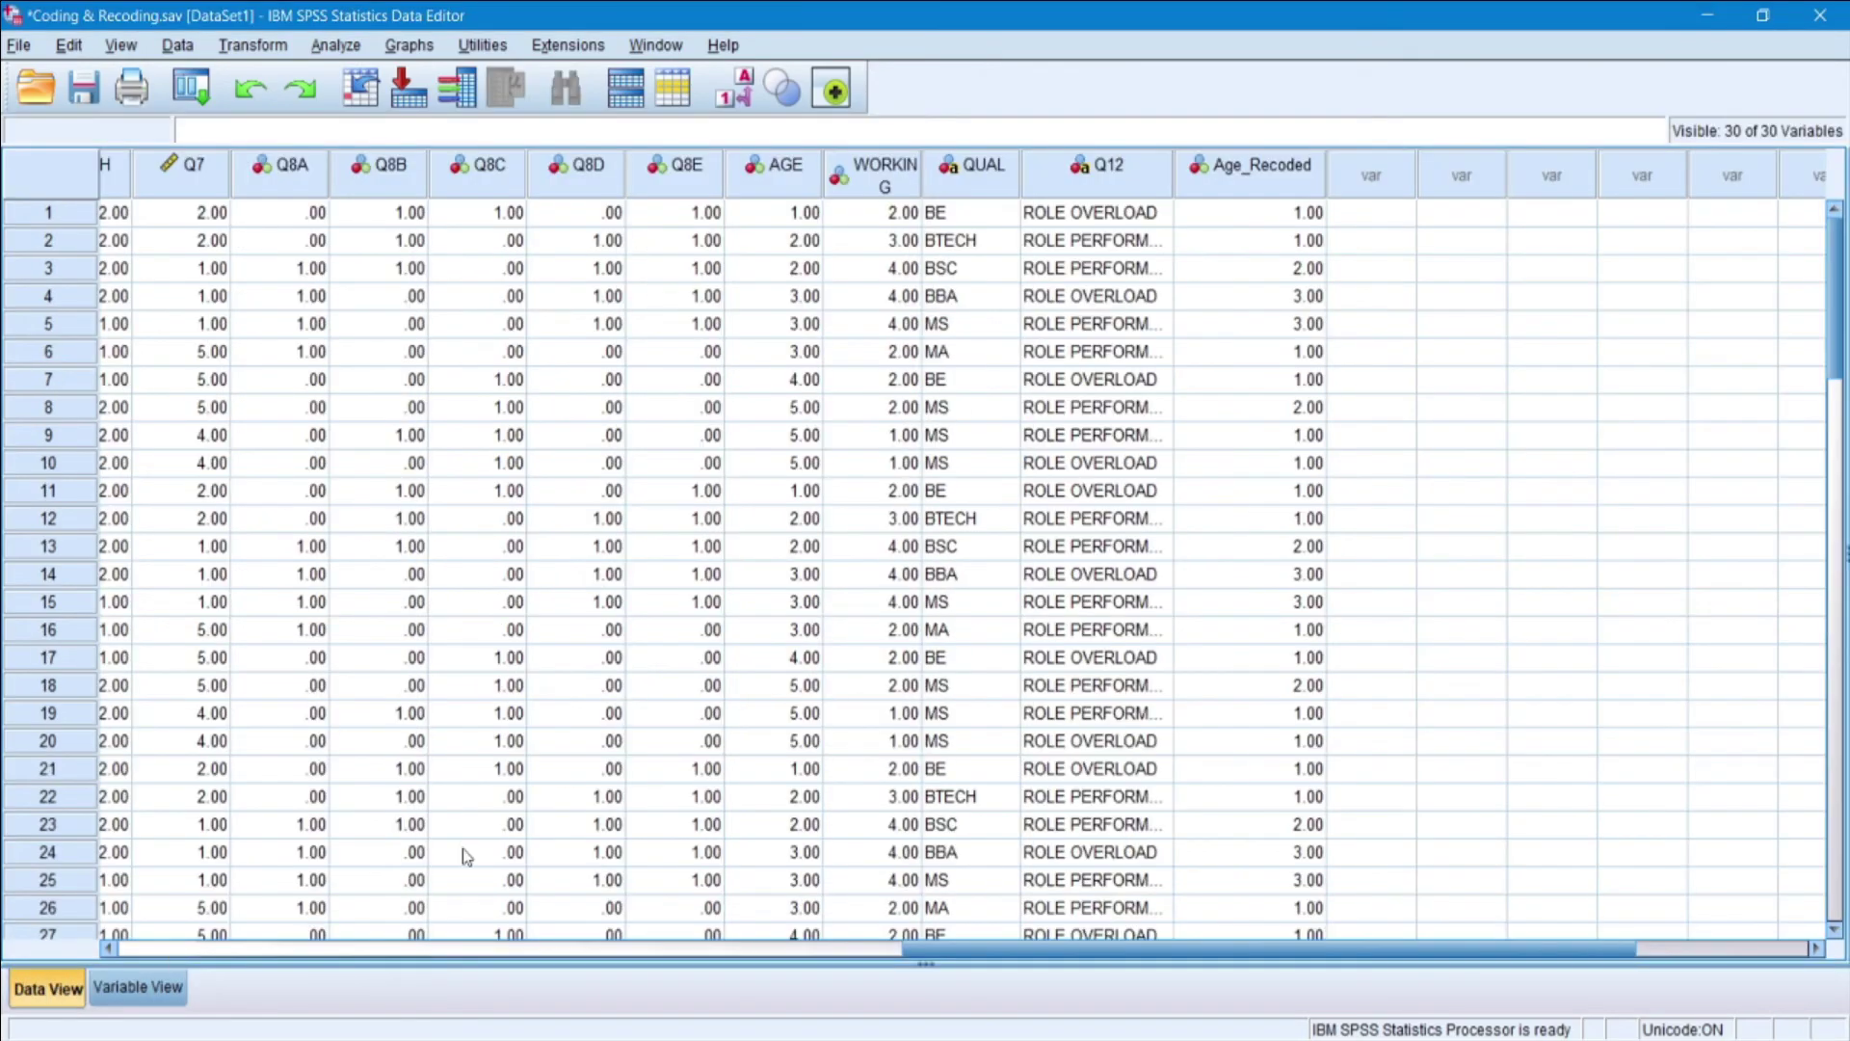